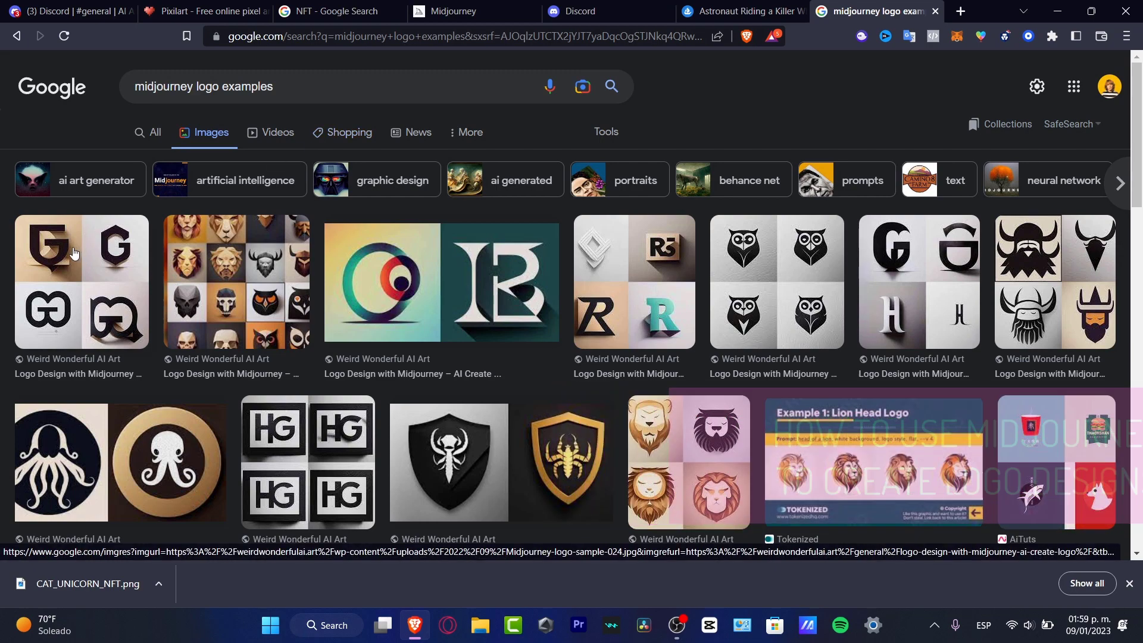
In Google Images, preview the first logo example, then the animal-faces logo grid.
{"action": "left_click", "coordinate": [74, 254]}
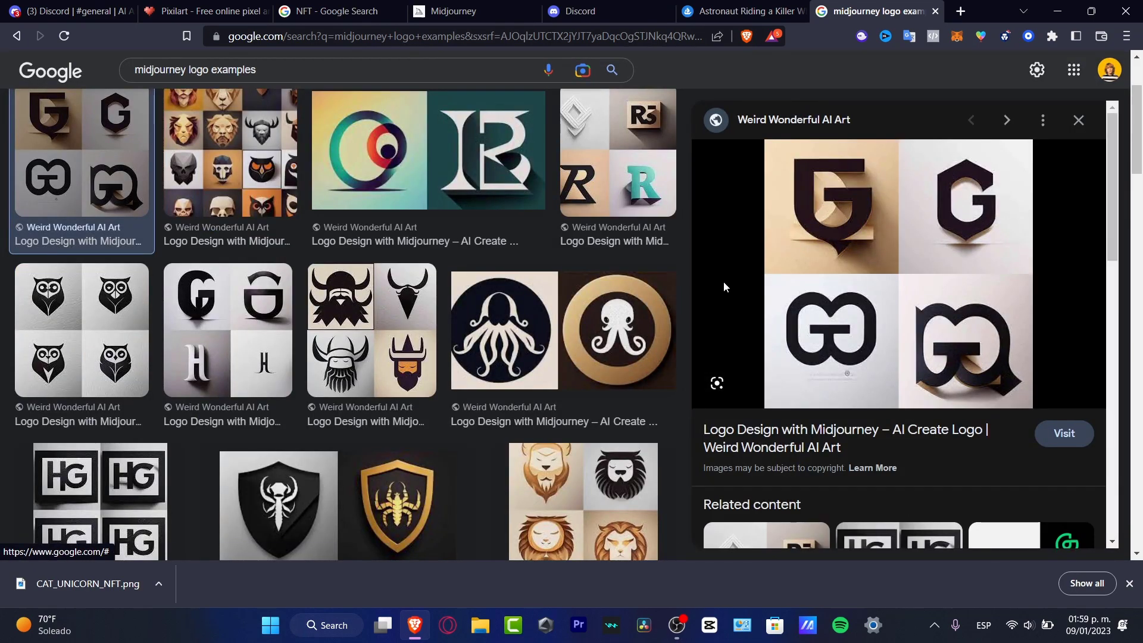
{"action": "left_click", "coordinate": [265, 148]}
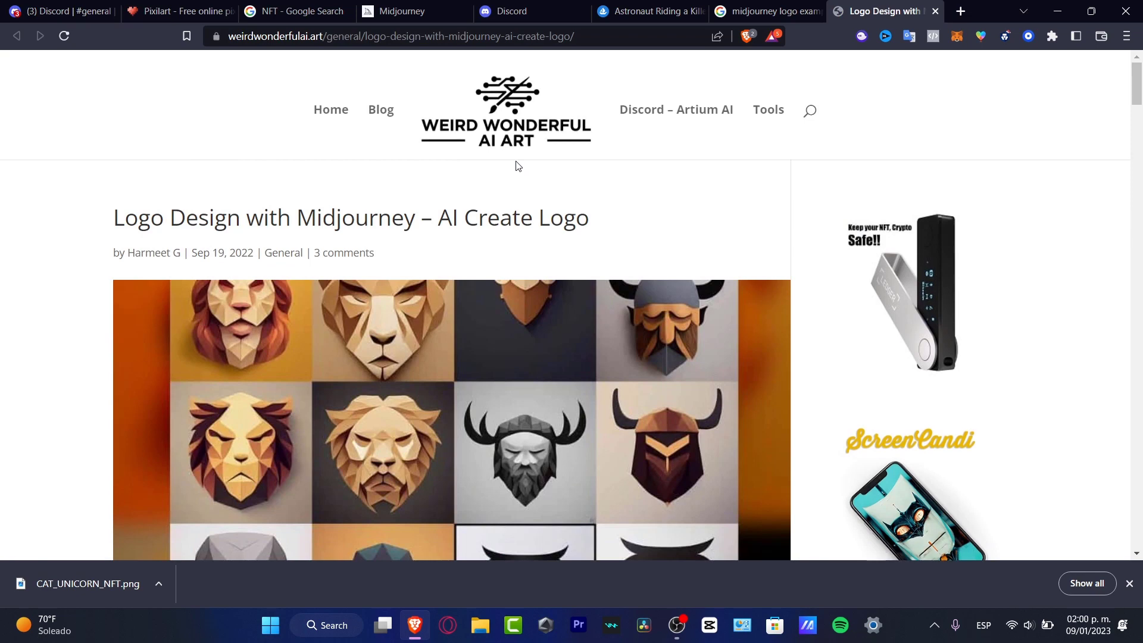
Scroll past the article's animal-face logo grid, then switch to the Midjourney home page tab.
{"action": "scroll", "coordinate": [568, 377], "scroll_direction": "down", "scroll_amount": 5}
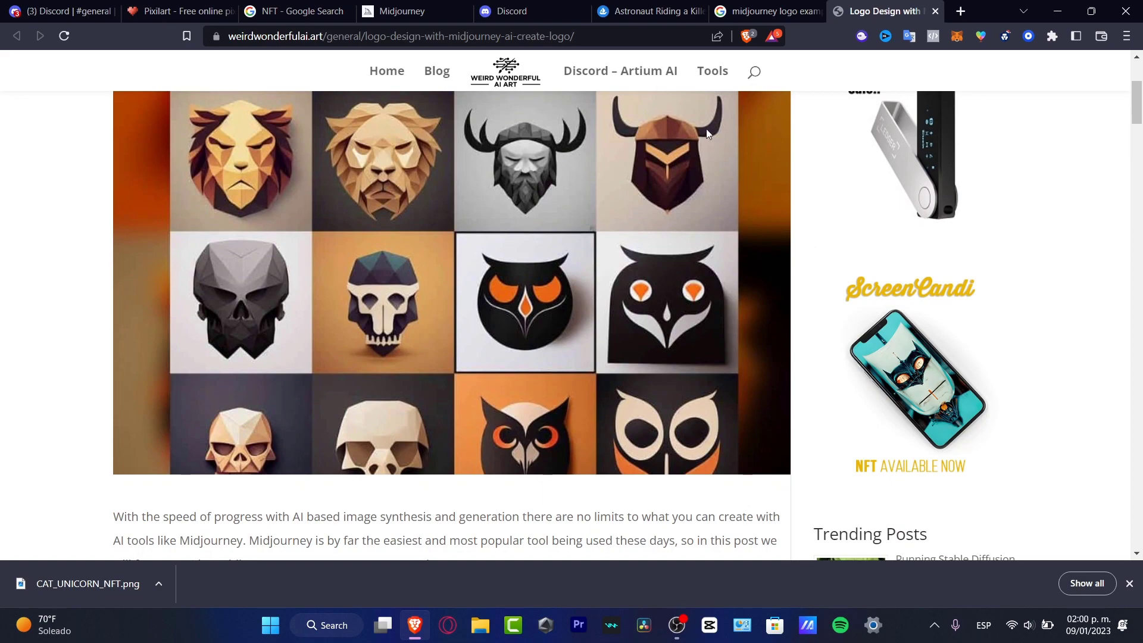
{"action": "left_click", "coordinate": [403, 11]}
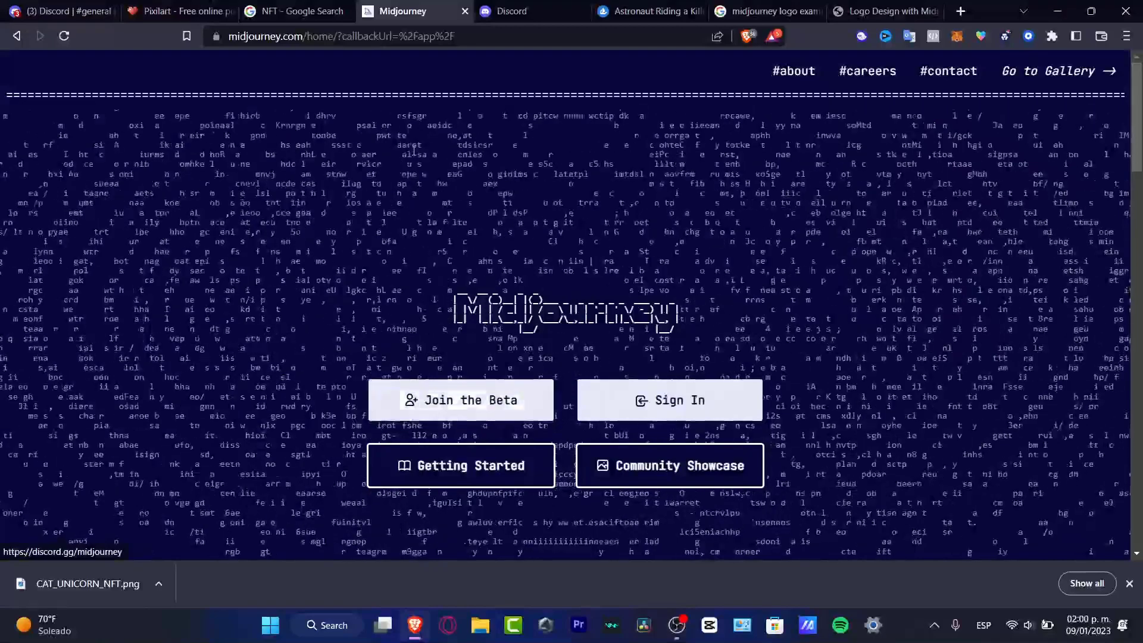
Switch to the Midjourney Discord invite tab, dismiss the downloads bar, and go to the #general tab.
{"action": "left_click", "coordinate": [522, 7]}
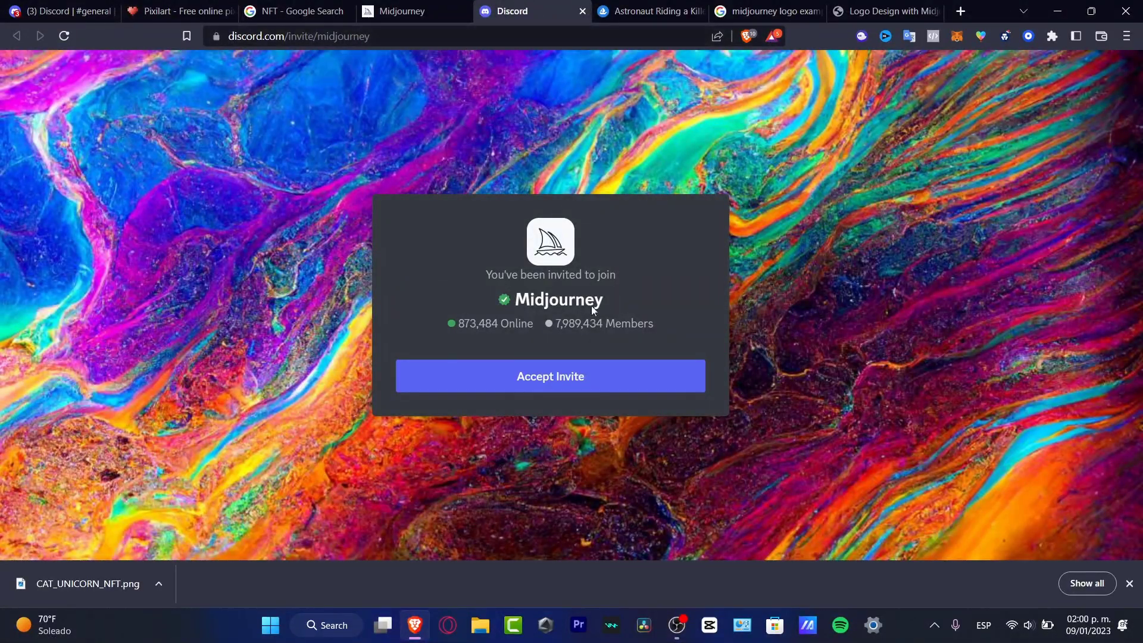
{"action": "left_click", "coordinate": [1129, 584]}
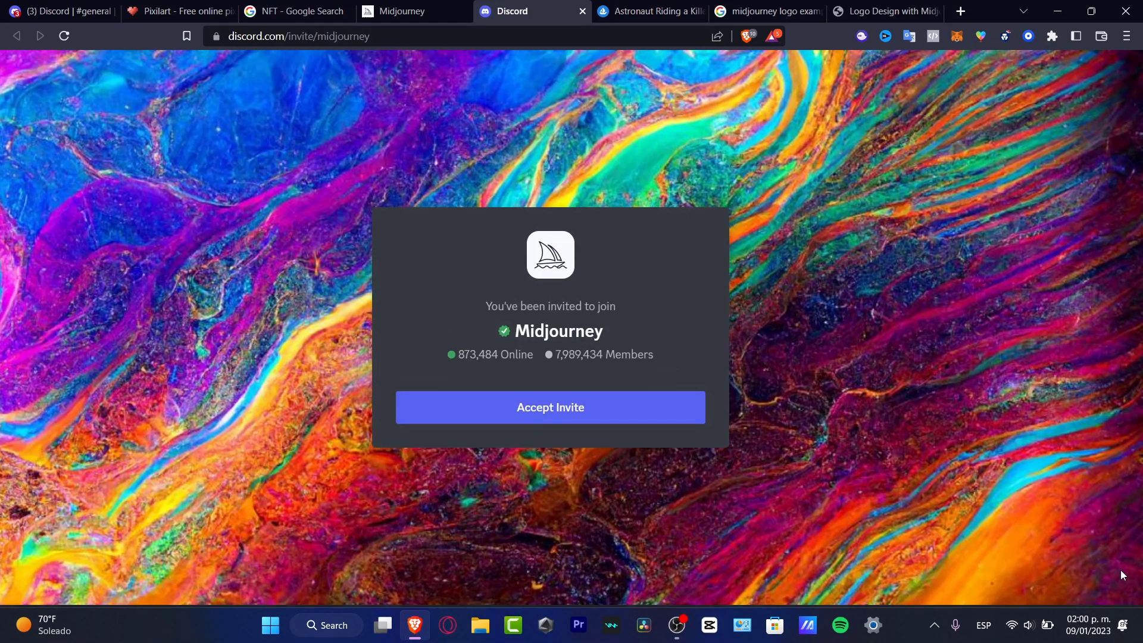
{"action": "left_click", "coordinate": [77, 6]}
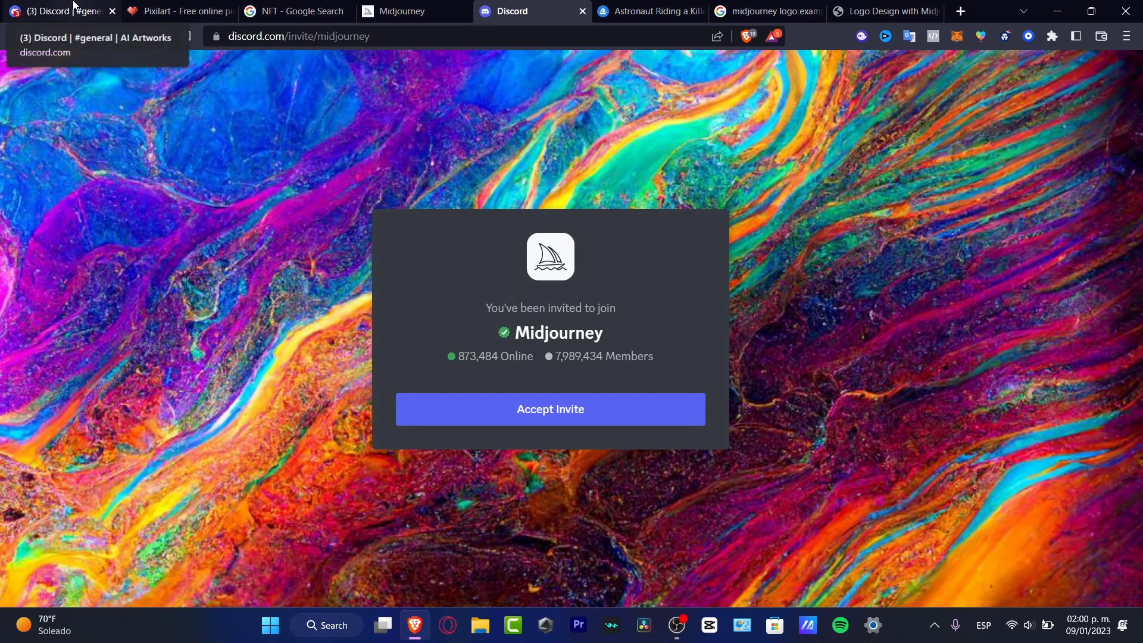
Open the Midjourney Bot DM with its free-trial-ended notice, check the profile, then go to newbies-131.
{"action": "left_click", "coordinate": [28, 104]}
{"action": "left_click", "coordinate": [28, 108]}
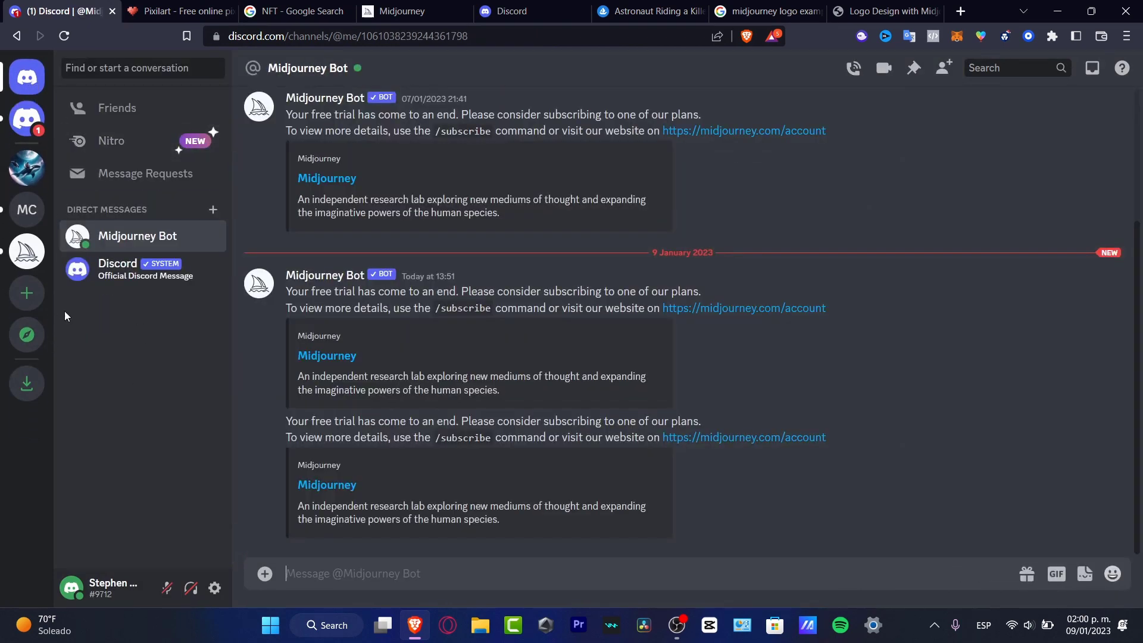
{"action": "left_click", "coordinate": [112, 588]}
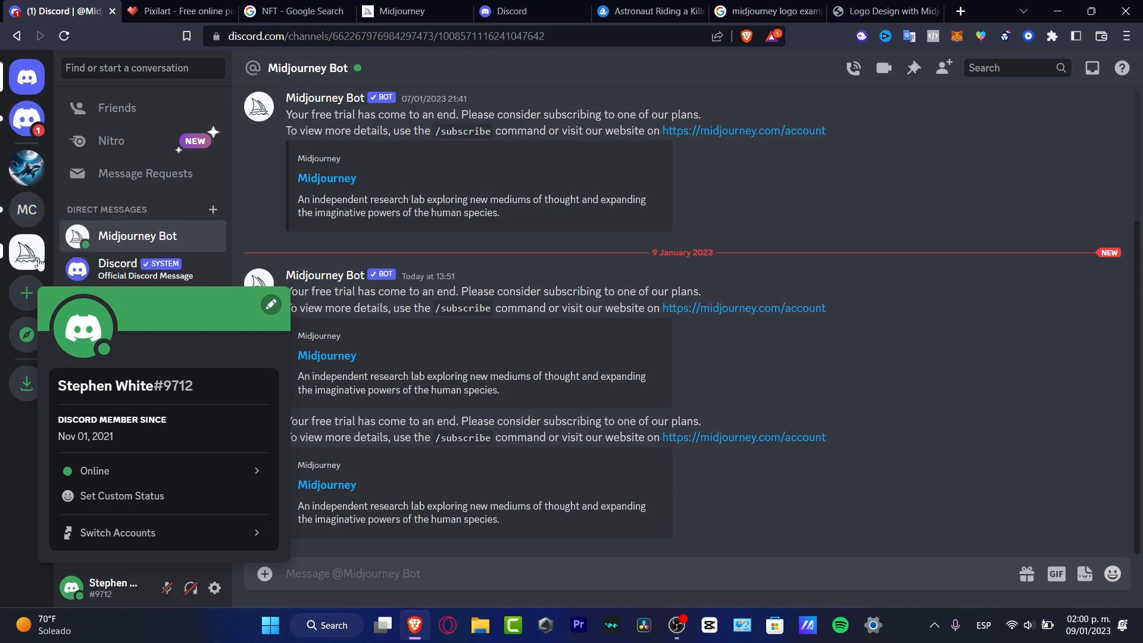
{"action": "left_click", "coordinate": [528, 14]}
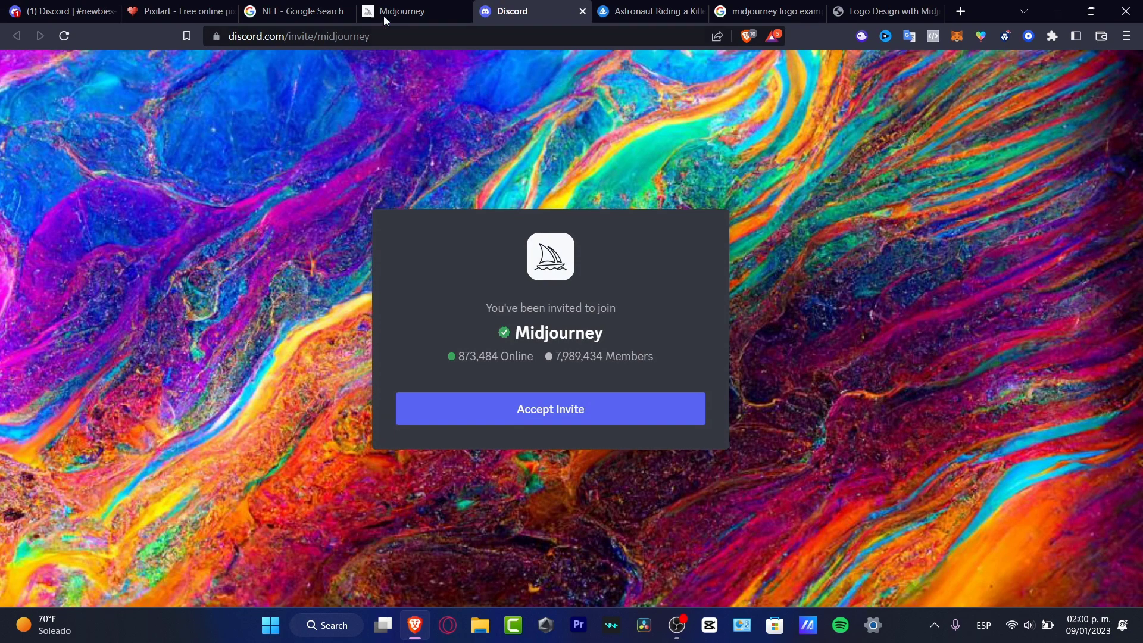
{"action": "left_click", "coordinate": [35, 8]}
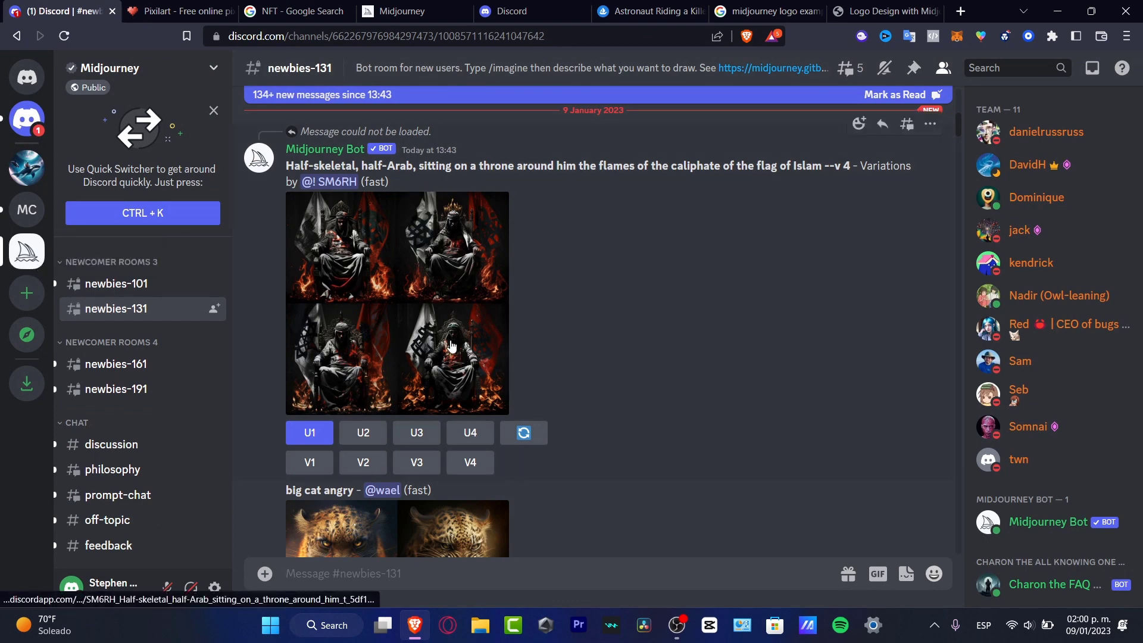
Scroll up newbies-131, select the throne image's prompt, and enlarge then close its grid.
{"action": "scroll", "coordinate": [450, 342], "scroll_direction": "up", "scroll_amount": 5}
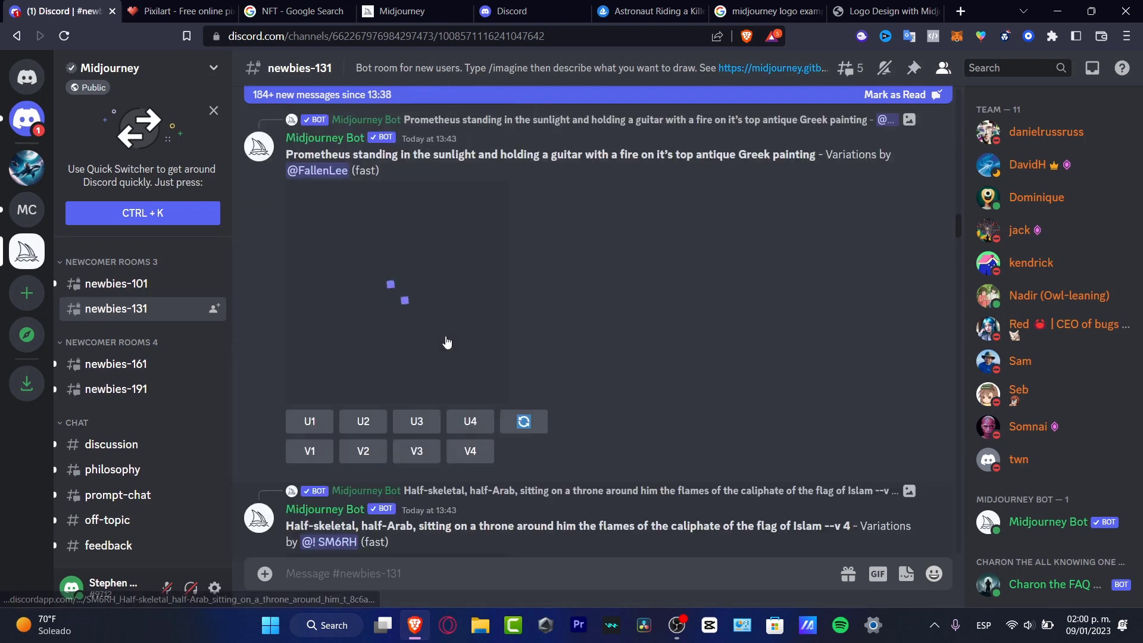
{"action": "scroll", "coordinate": [446, 339], "scroll_direction": "up", "scroll_amount": 3}
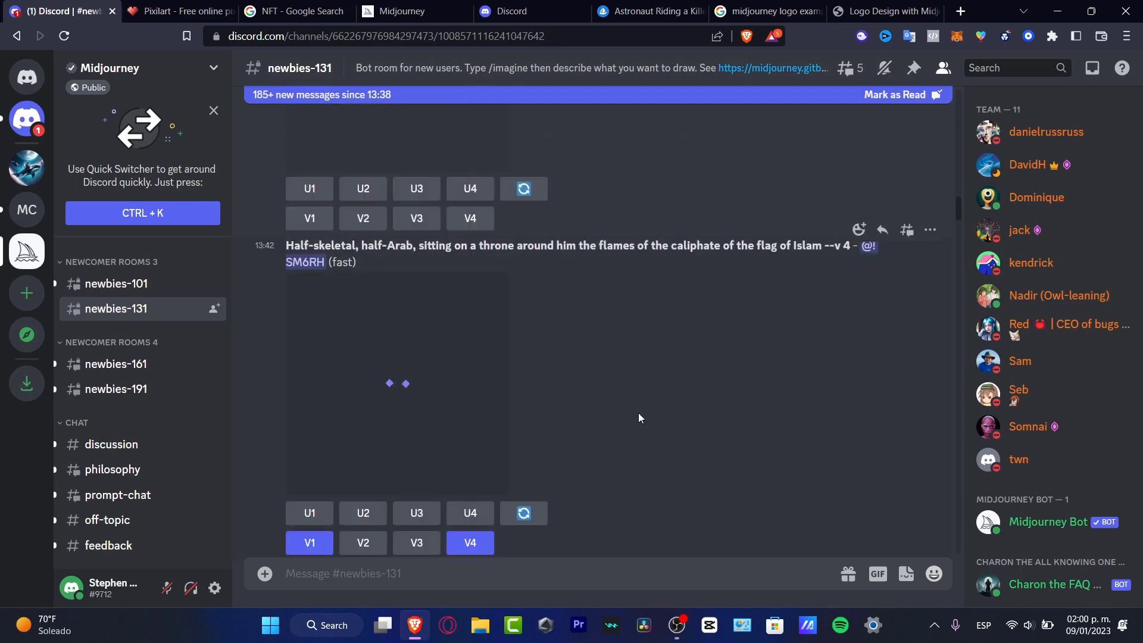
{"action": "left_click_drag", "start_coordinate": [289, 245], "coordinate": [839, 246]}
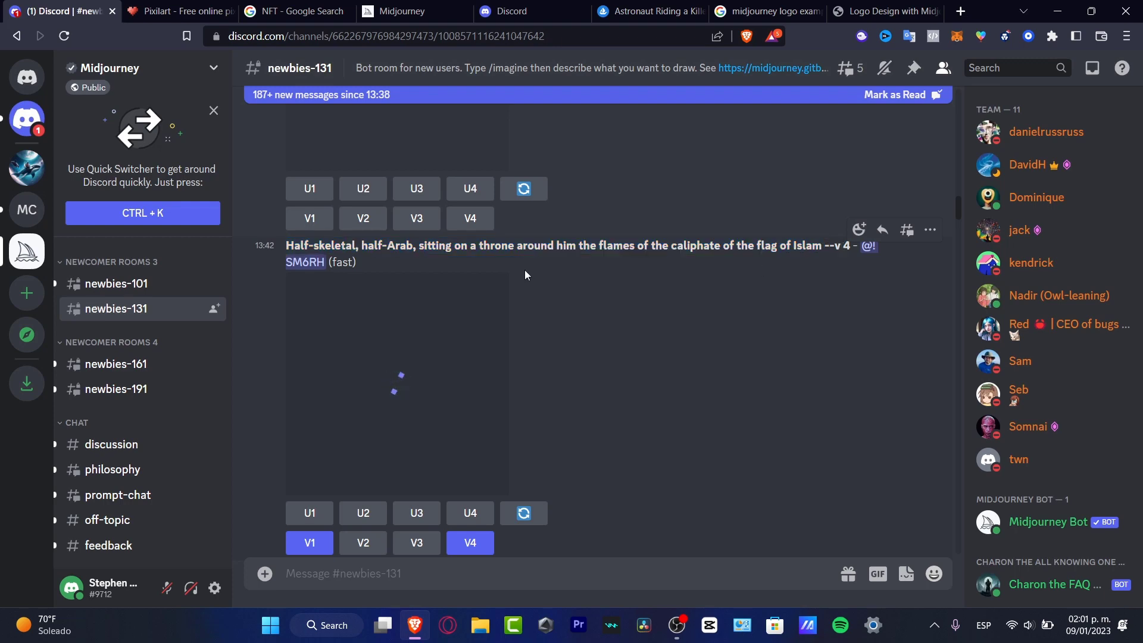
{"action": "left_click", "coordinate": [430, 335]}
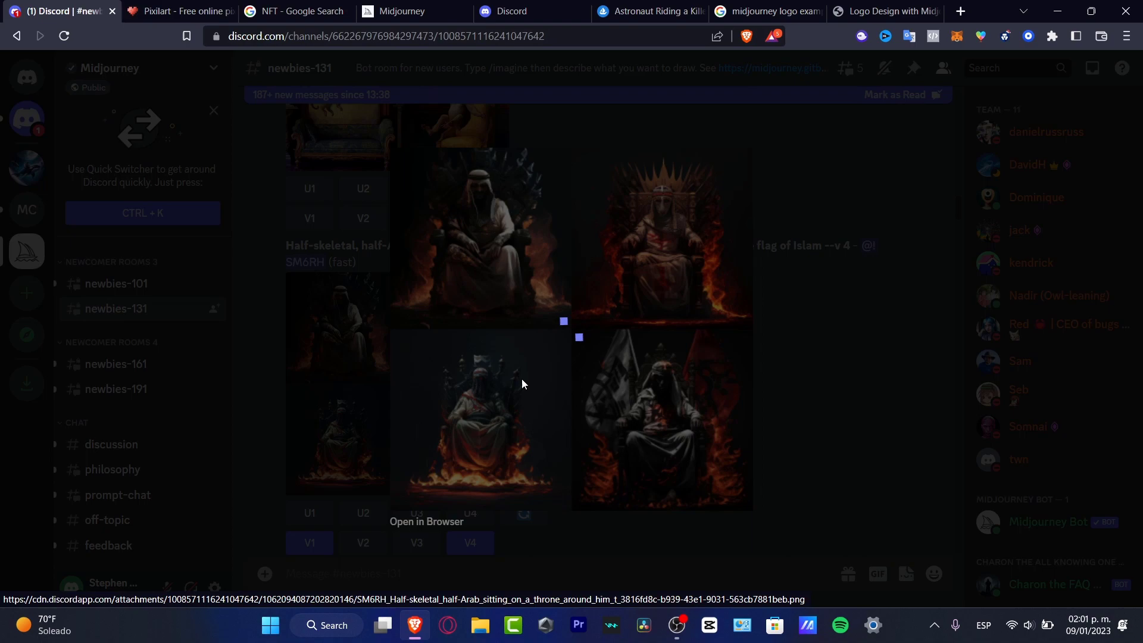
{"action": "left_click", "coordinate": [830, 328]}
Scroll further up and enlarge the serious tiger on a galaxy background variations grid.
{"action": "scroll", "coordinate": [587, 353], "scroll_direction": "up", "scroll_amount": 7}
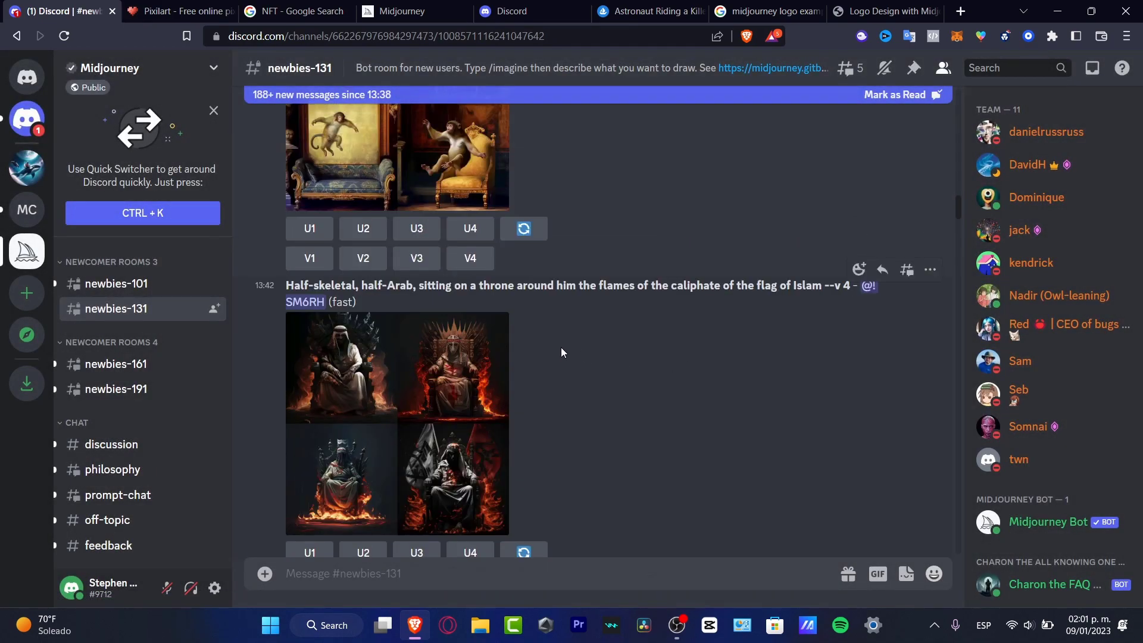
{"action": "scroll", "coordinate": [550, 355], "scroll_direction": "up", "scroll_amount": 3}
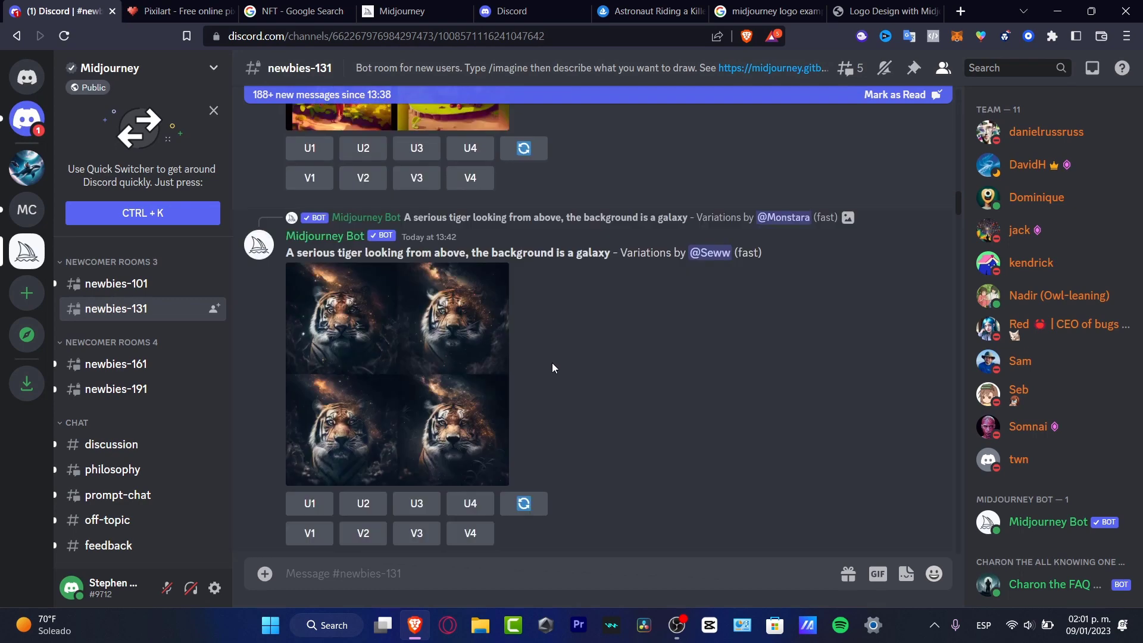
{"action": "left_click", "coordinate": [455, 359]}
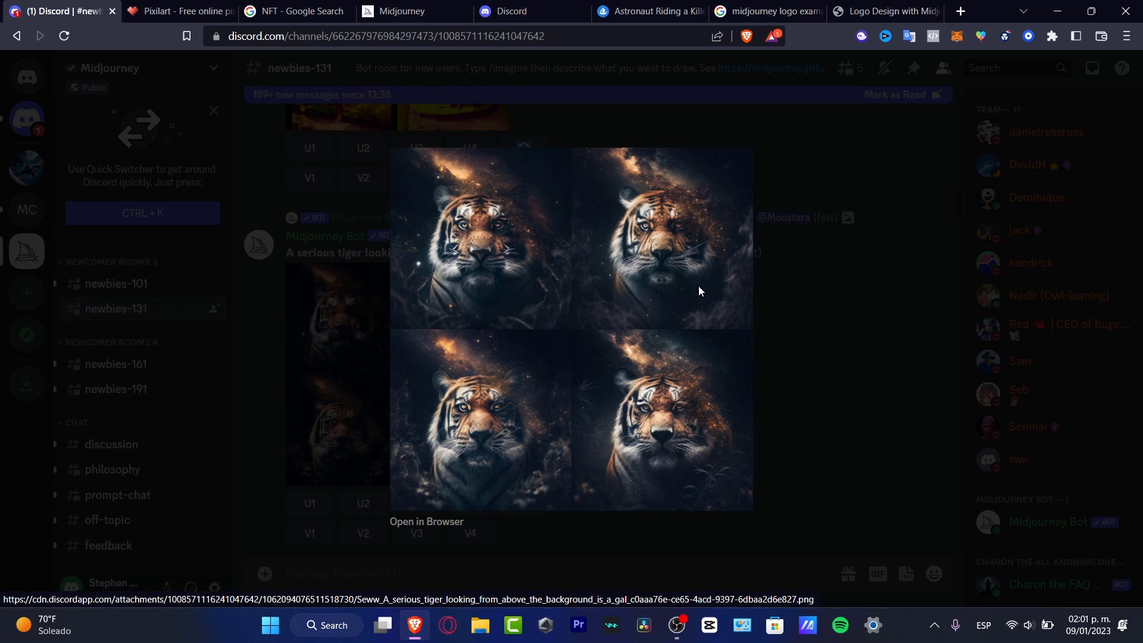
In the logo article, highlight the G and HG letter-logo prompts and scroll on past the RS designs.
{"action": "left_click", "coordinate": [887, 10]}
{"action": "scroll", "coordinate": [484, 363], "scroll_direction": "down", "scroll_amount": 6}
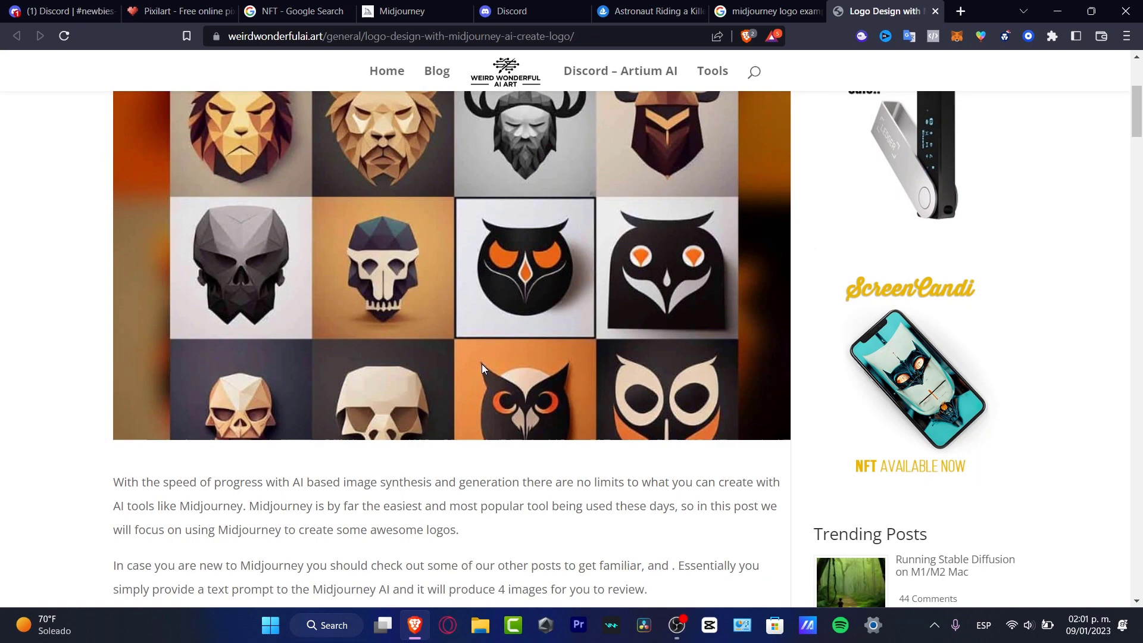
{"action": "scroll", "coordinate": [477, 368], "scroll_direction": "down", "scroll_amount": 3}
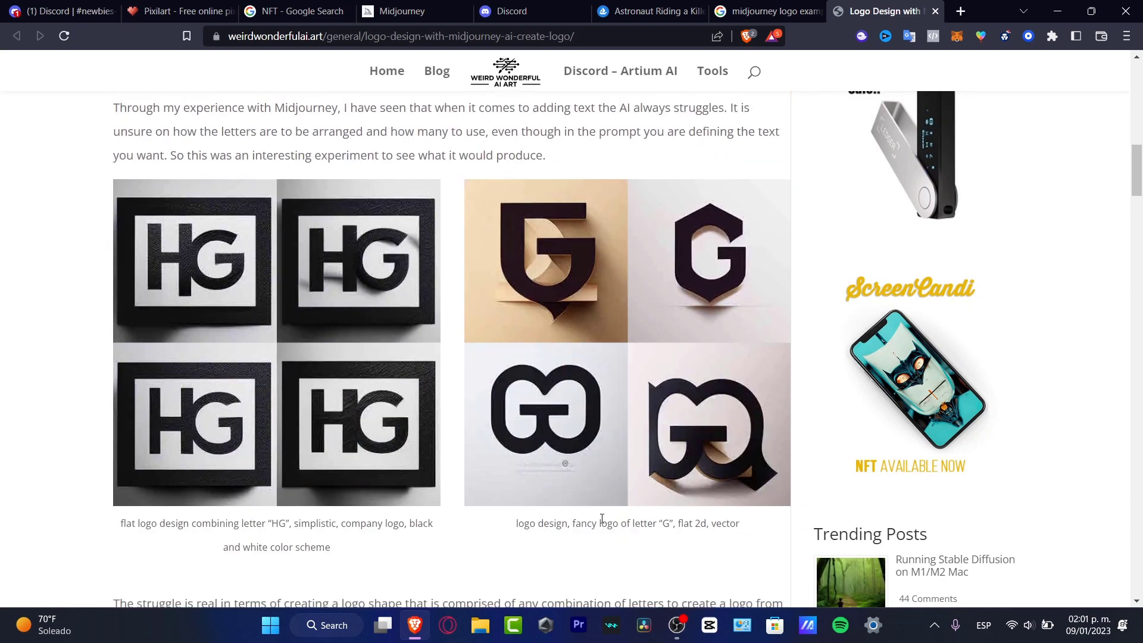
{"action": "left_click_drag", "start_coordinate": [592, 523], "coordinate": [740, 524]}
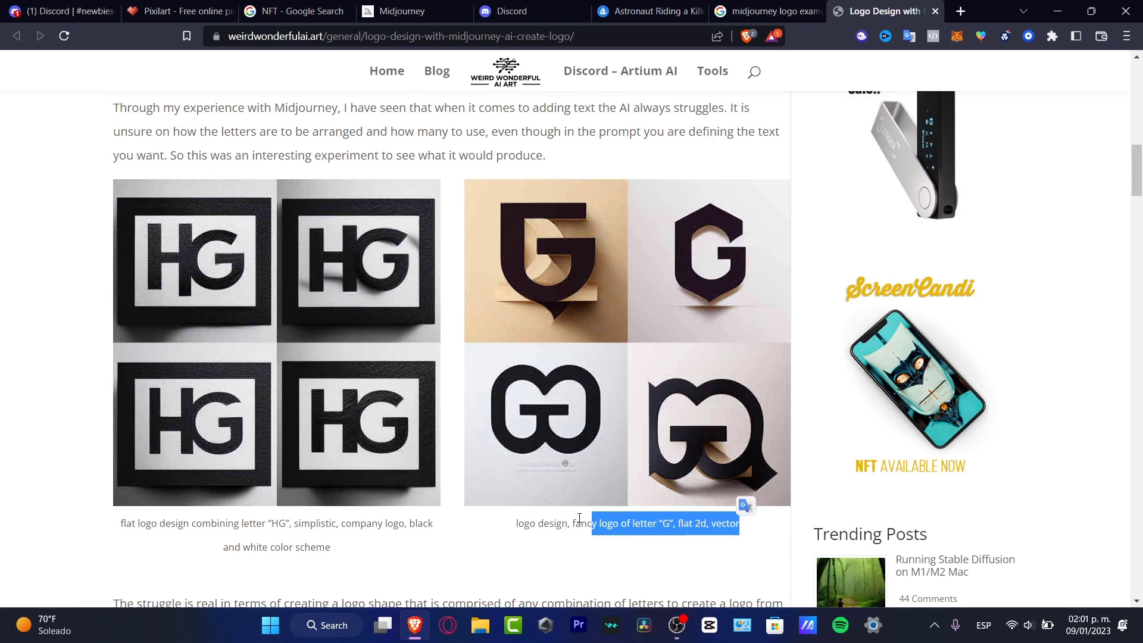
{"action": "left_click_drag", "start_coordinate": [121, 524], "coordinate": [433, 529]}
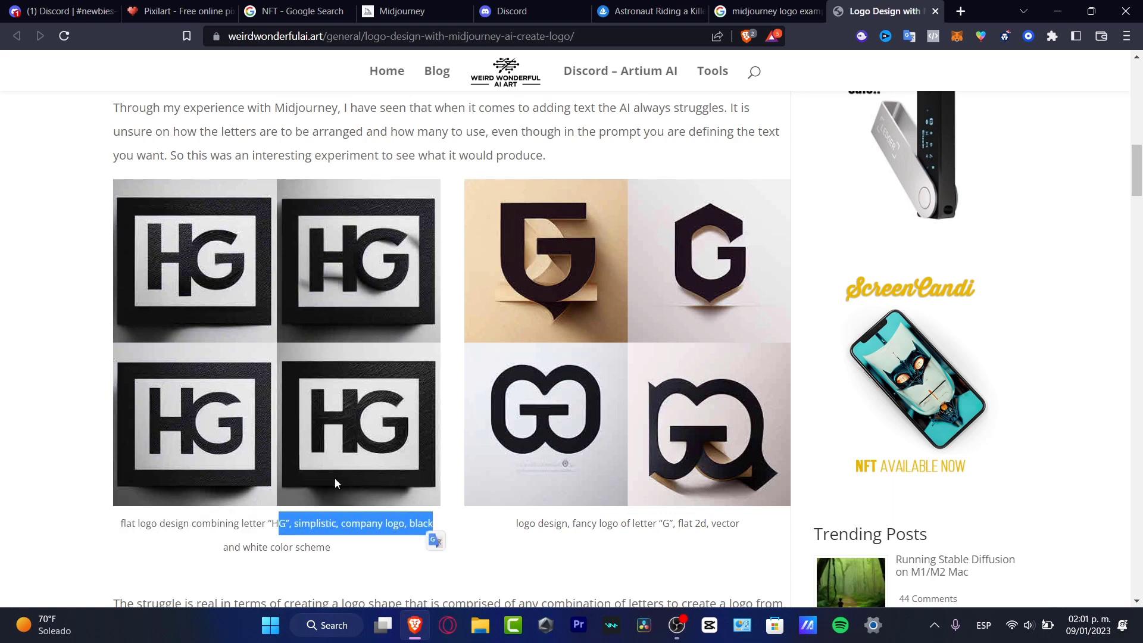
{"action": "scroll", "coordinate": [241, 363], "scroll_direction": "down", "scroll_amount": 3}
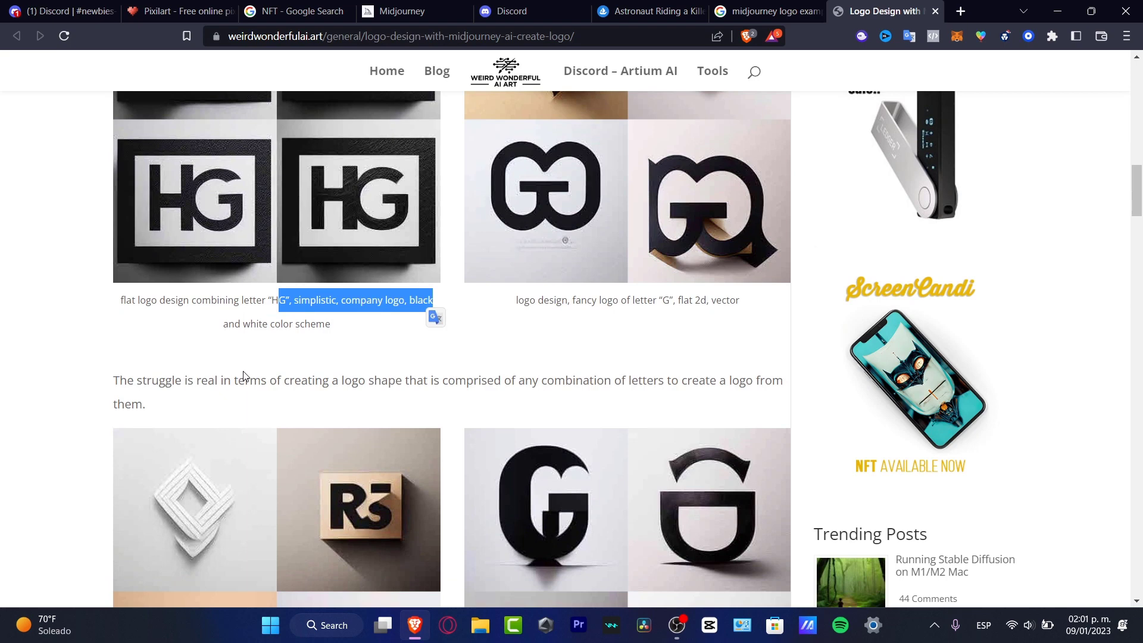
{"action": "scroll", "coordinate": [244, 376], "scroll_direction": "down", "scroll_amount": 3}
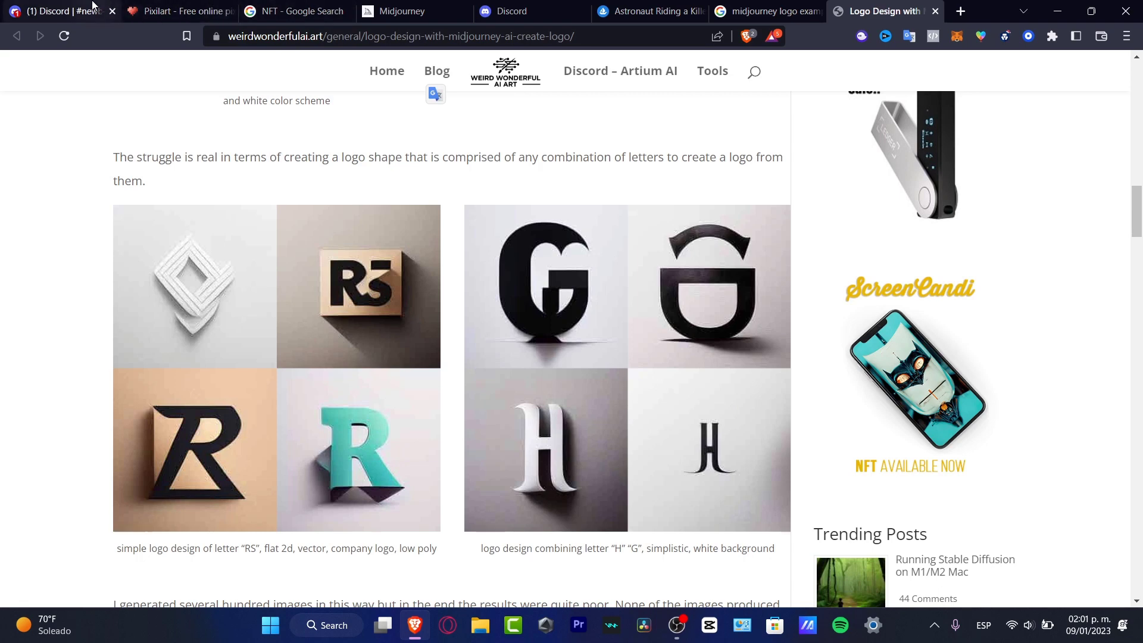
In Discord, close the tiger preview, then open and cancel the Create a server dialog.
{"action": "left_click", "coordinate": [60, 10]}
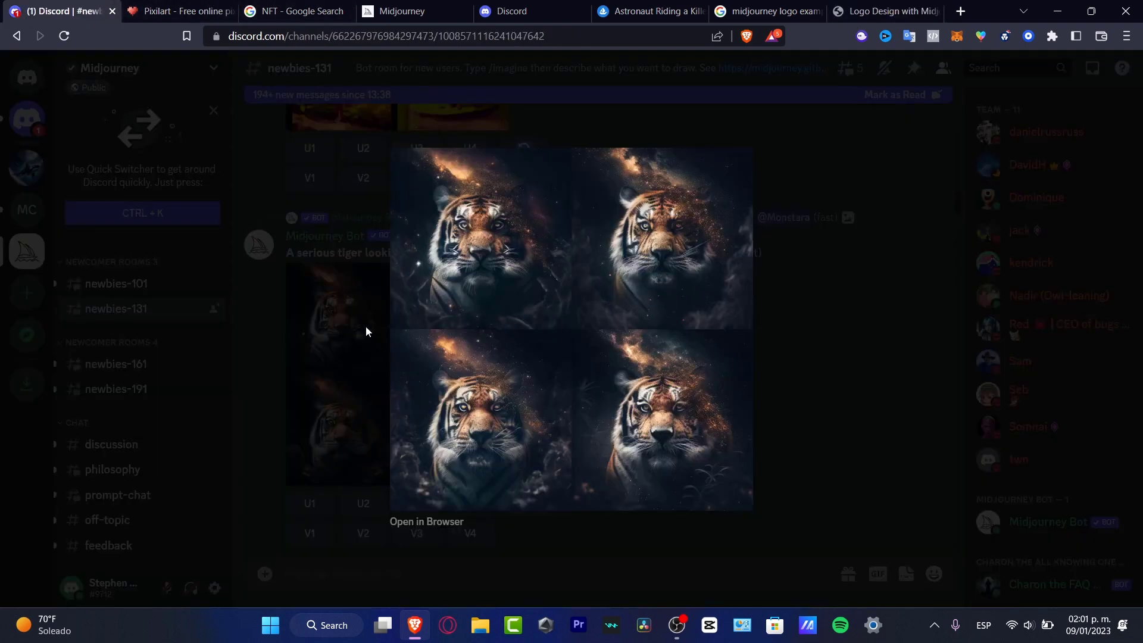
{"action": "left_click", "coordinate": [854, 316]}
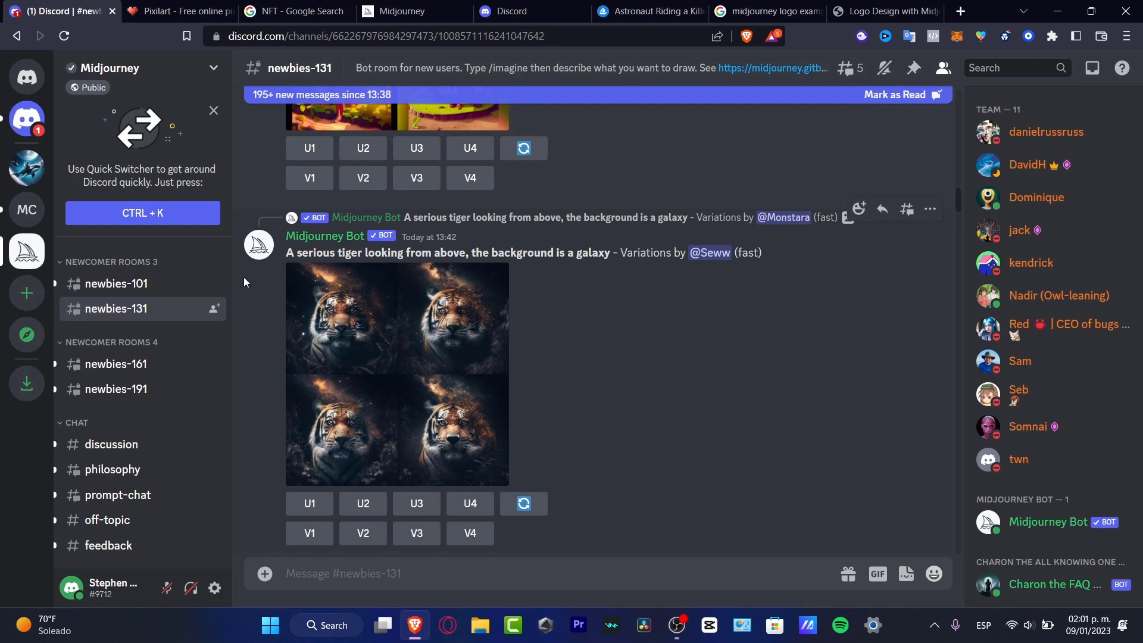
{"action": "left_click", "coordinate": [27, 293]}
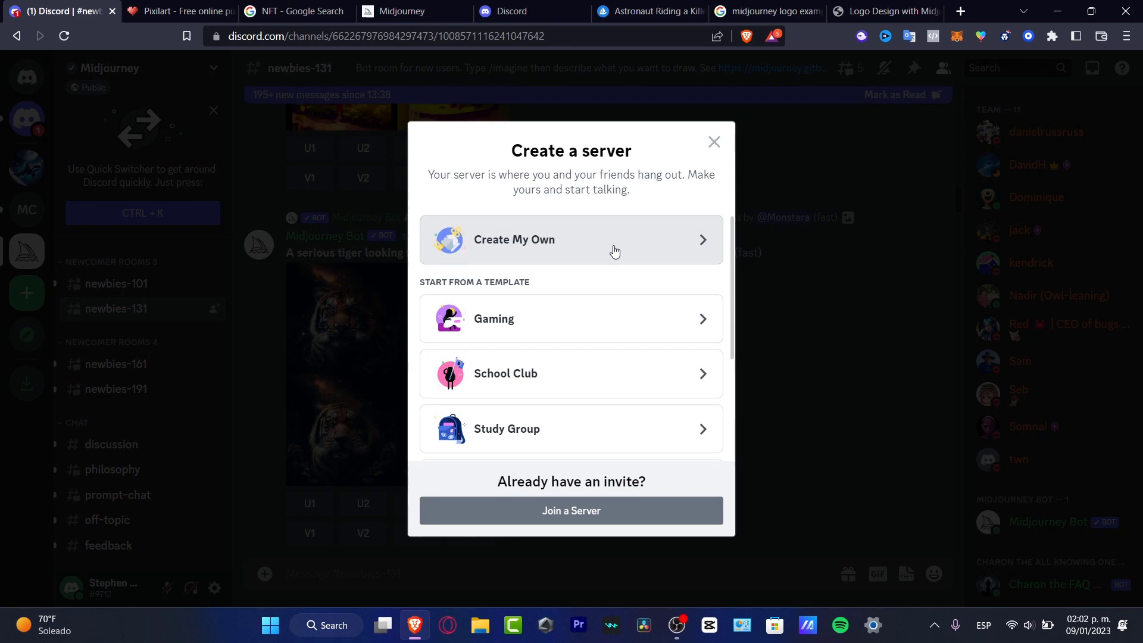
{"action": "scroll", "coordinate": [571, 303], "scroll_direction": "down", "scroll_amount": 3}
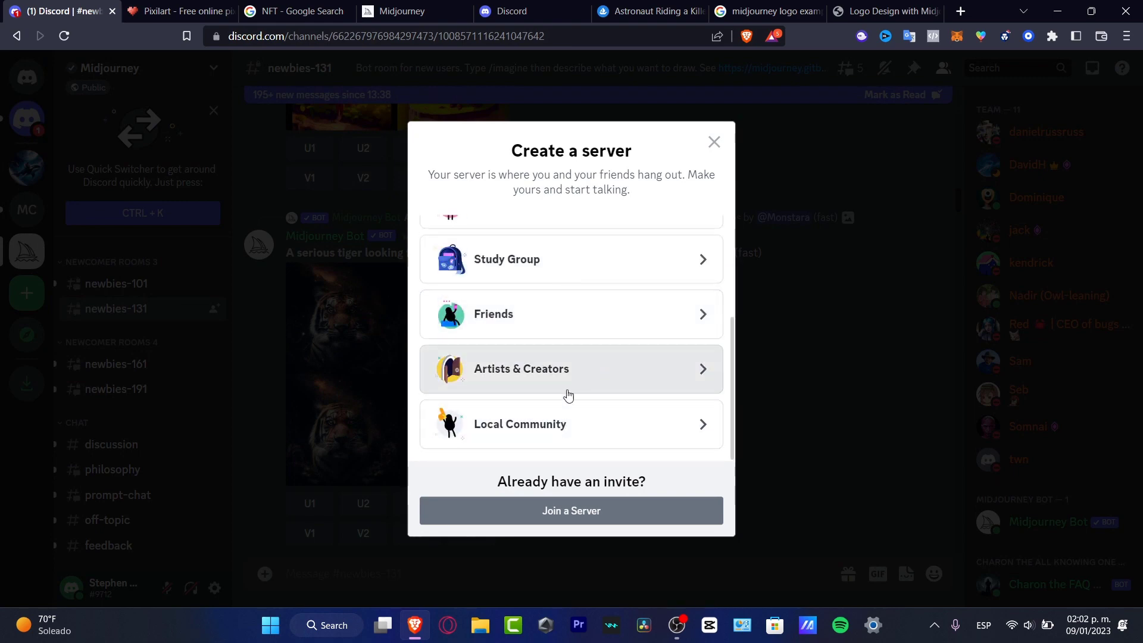
{"action": "left_click", "coordinate": [715, 143]}
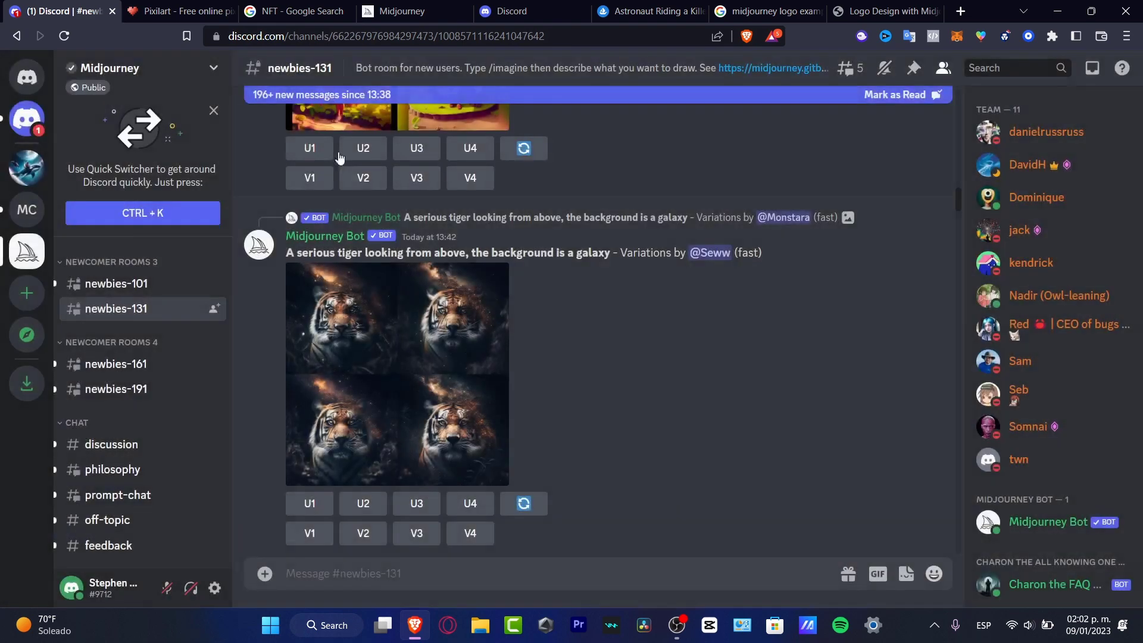
{"action": "left_click", "coordinate": [36, 174]}
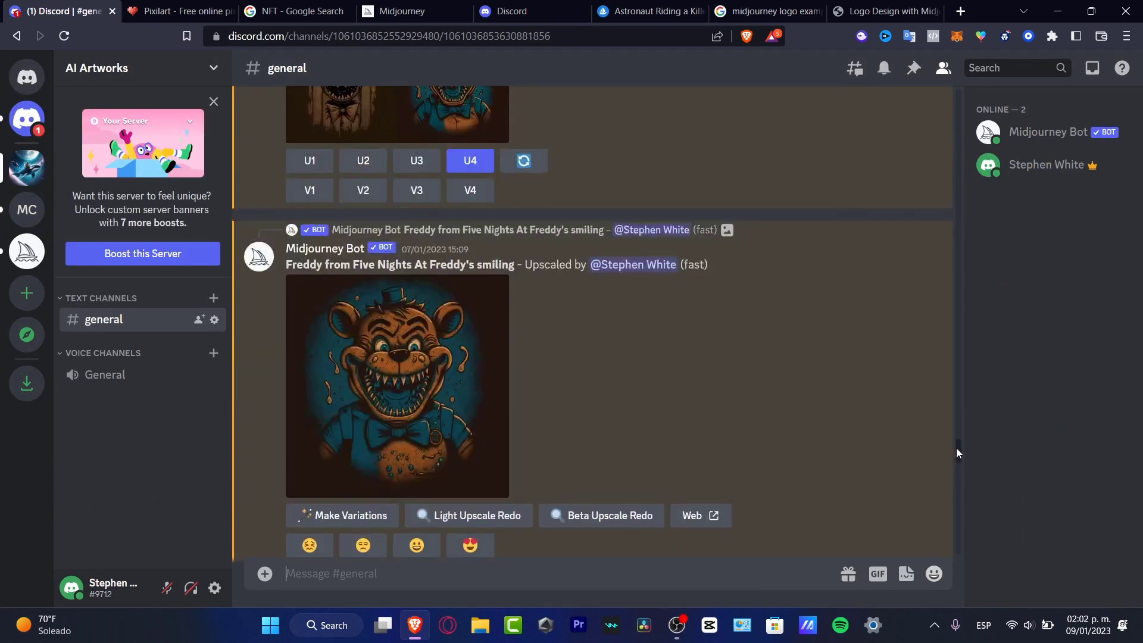
{"action": "left_click_drag", "start_coordinate": [956, 447], "coordinate": [965, 81]}
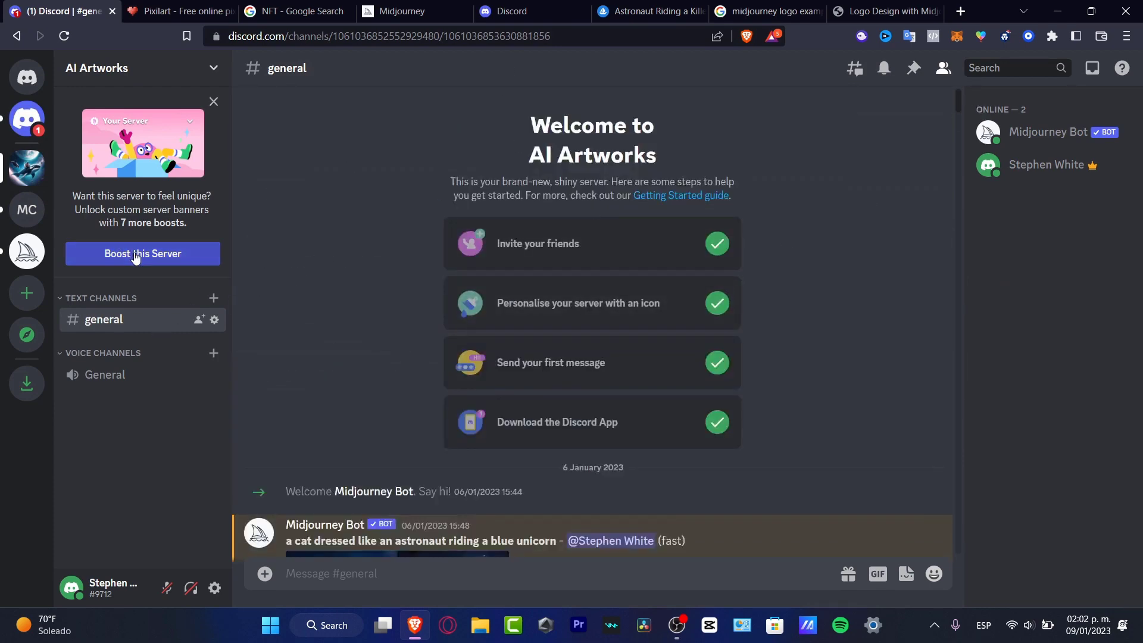
{"action": "left_click", "coordinate": [28, 253]}
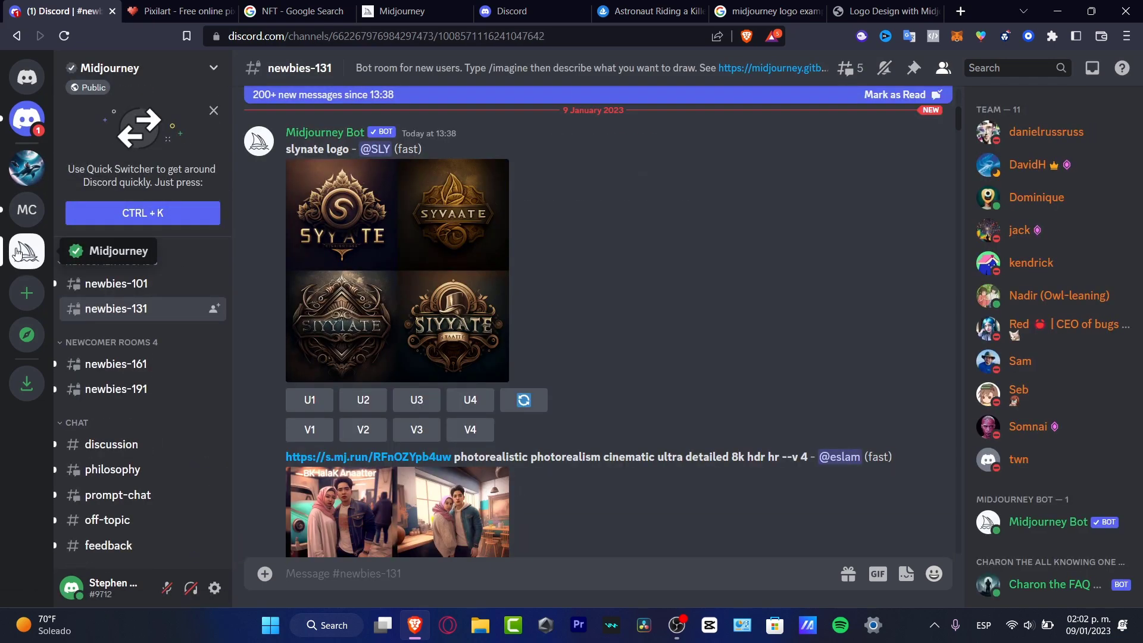
Browse the Midjourney server's newbies-101 and newbies-191 channels.
{"action": "scroll", "coordinate": [95, 310], "scroll_direction": "up", "scroll_amount": 4}
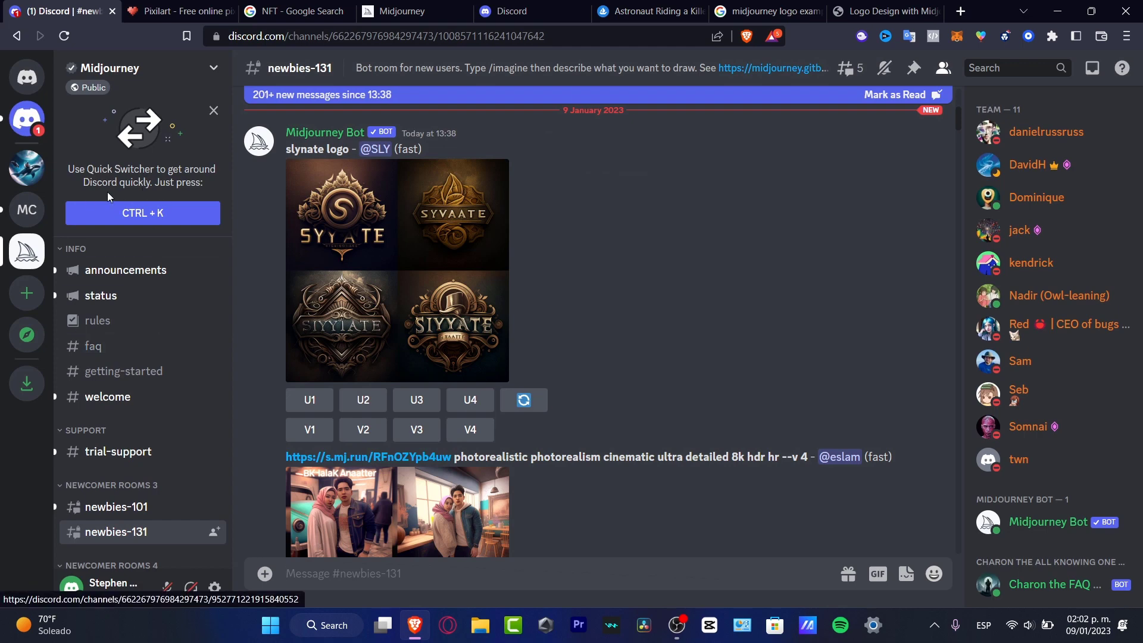
{"action": "scroll", "coordinate": [102, 344], "scroll_direction": "down", "scroll_amount": 4}
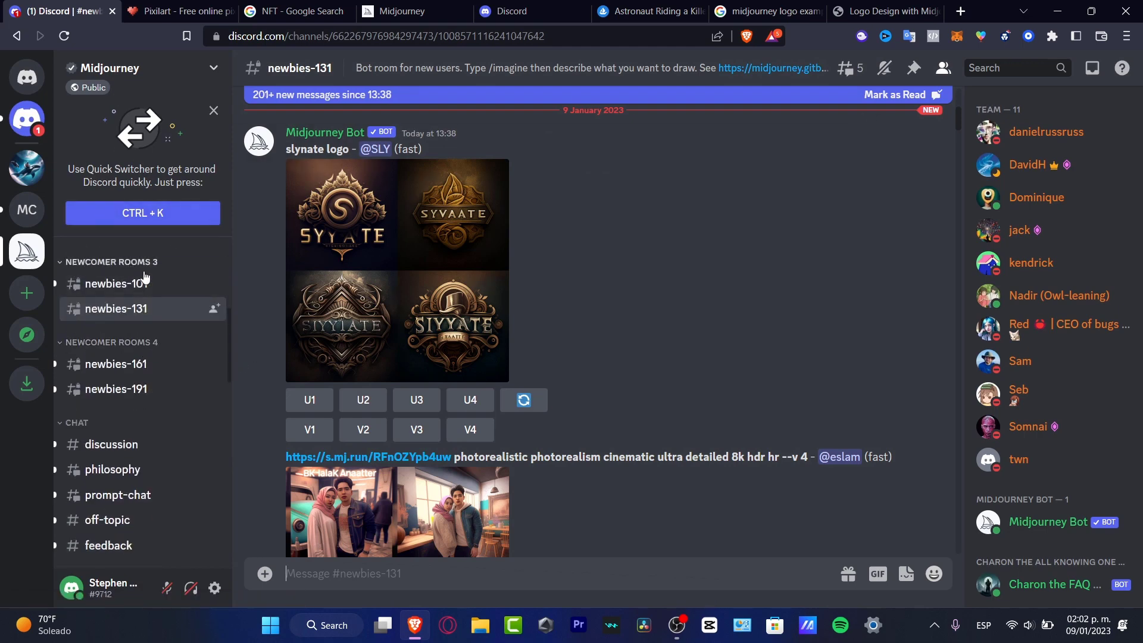
{"action": "left_click", "coordinate": [126, 284]}
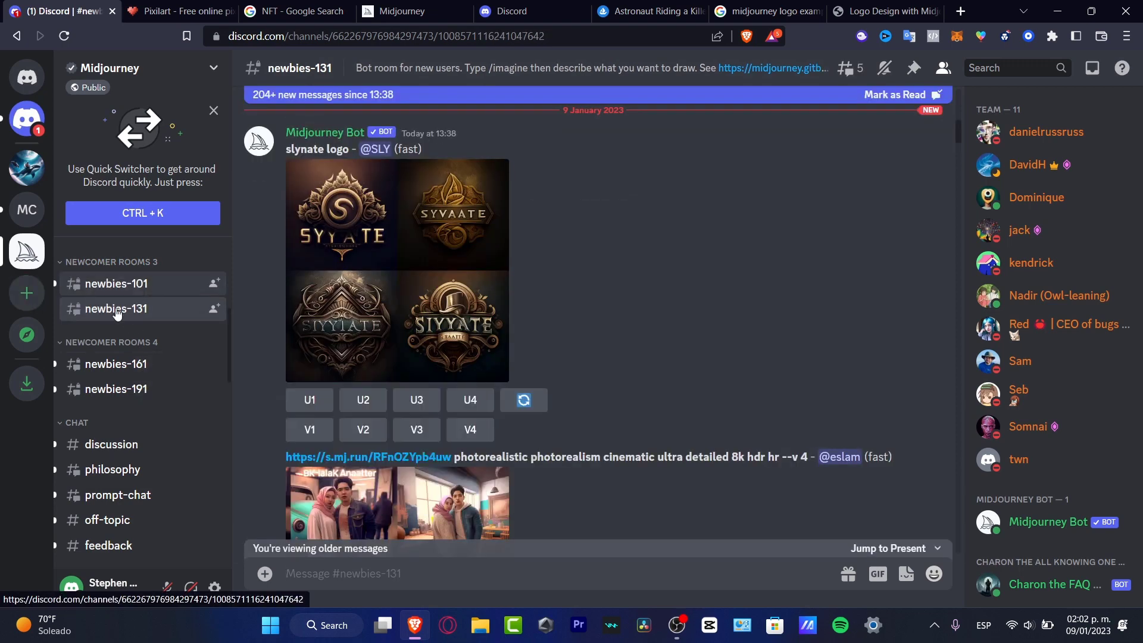
{"action": "left_click", "coordinate": [131, 389]}
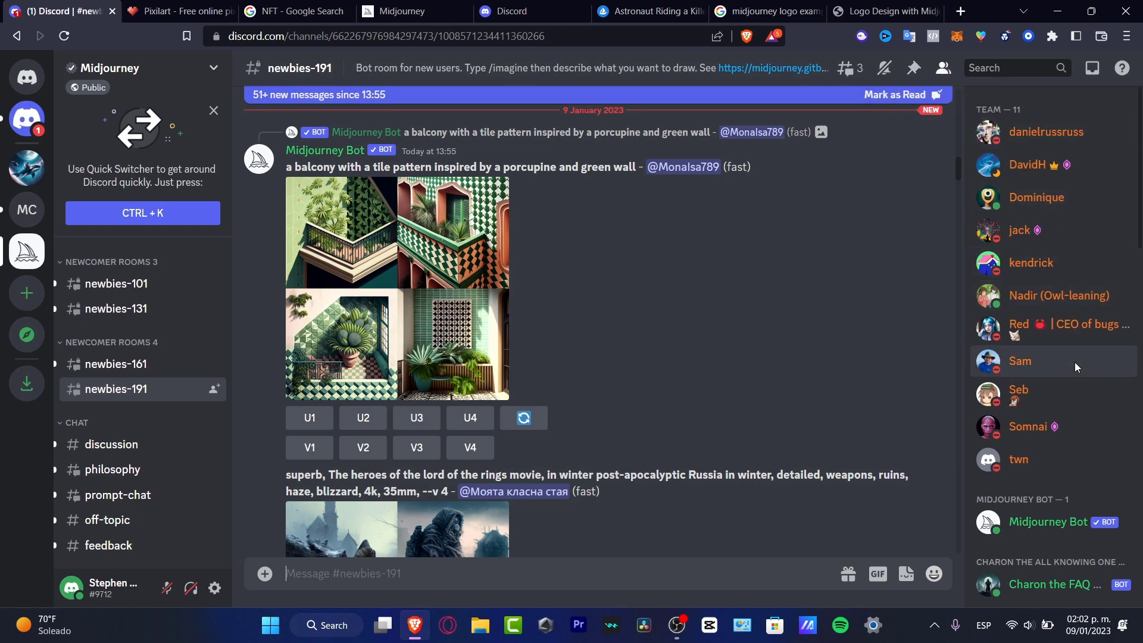
Add Midjourney Bot to the AI Artworks server from its profile, then switch to AI Artworks.
{"action": "left_click", "coordinate": [1051, 521]}
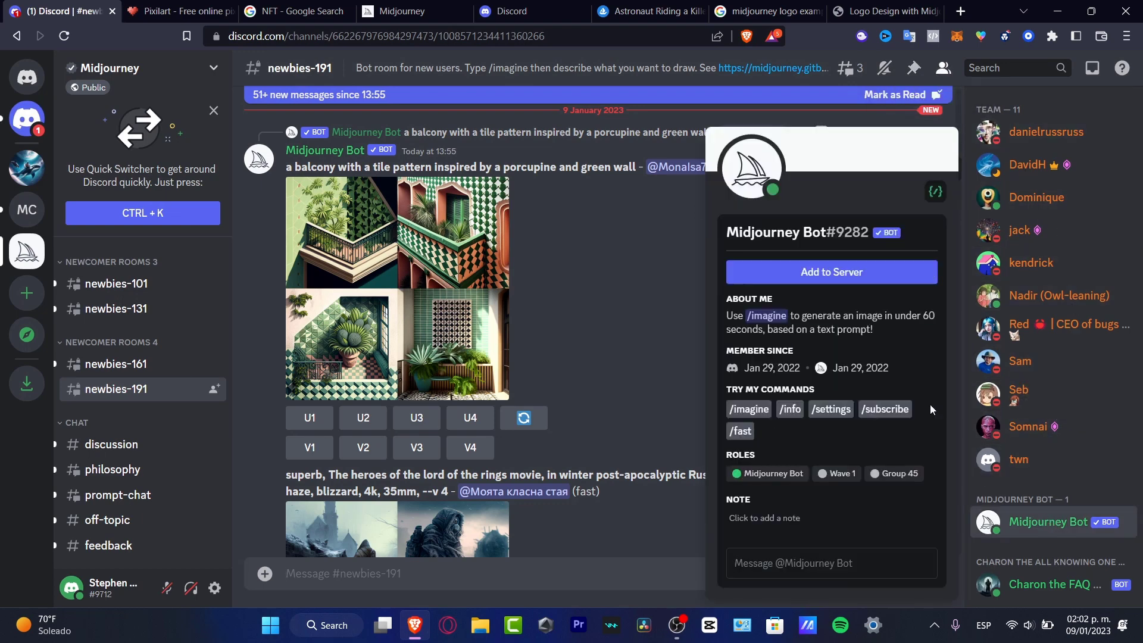
{"action": "left_click", "coordinate": [833, 280]}
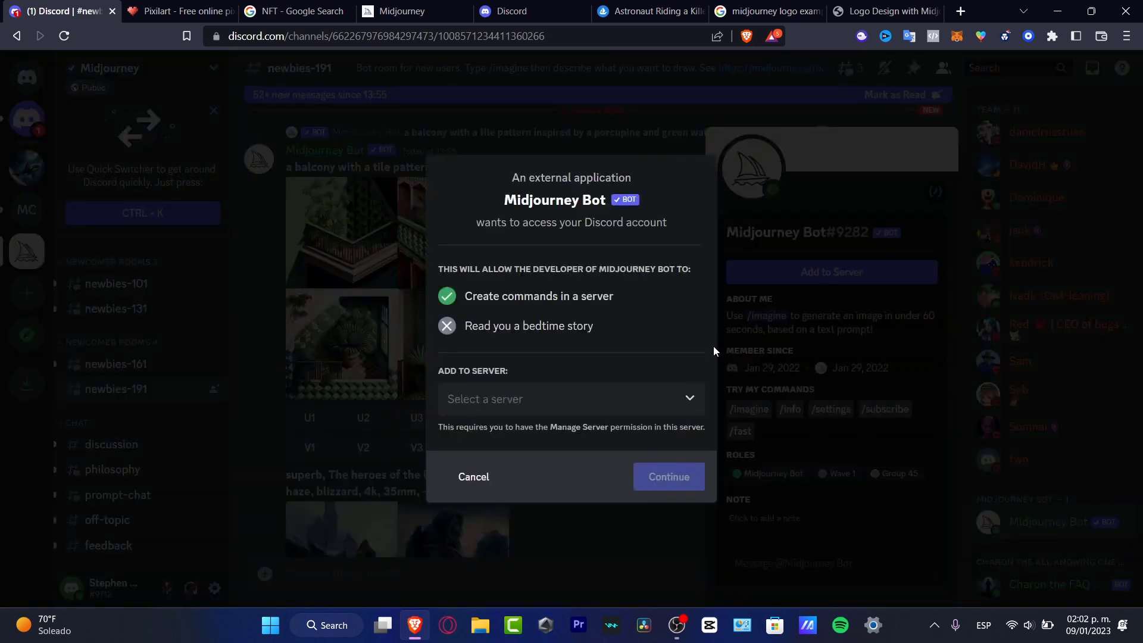
{"action": "left_click", "coordinate": [641, 404]}
{"action": "left_click", "coordinate": [606, 427]}
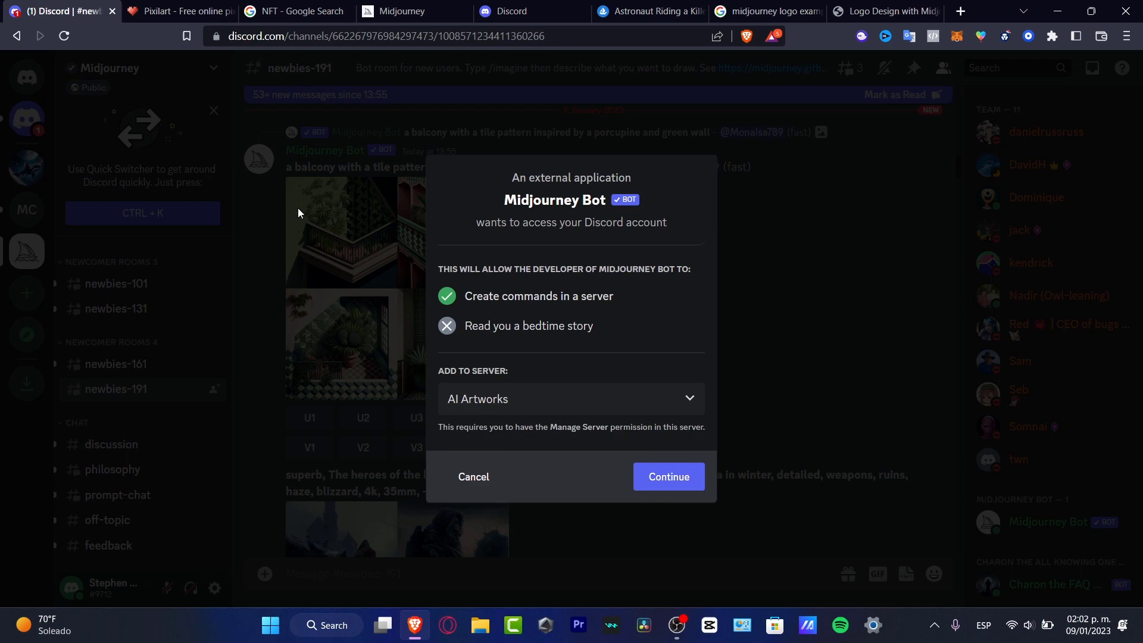
{"action": "left_click", "coordinate": [28, 151]}
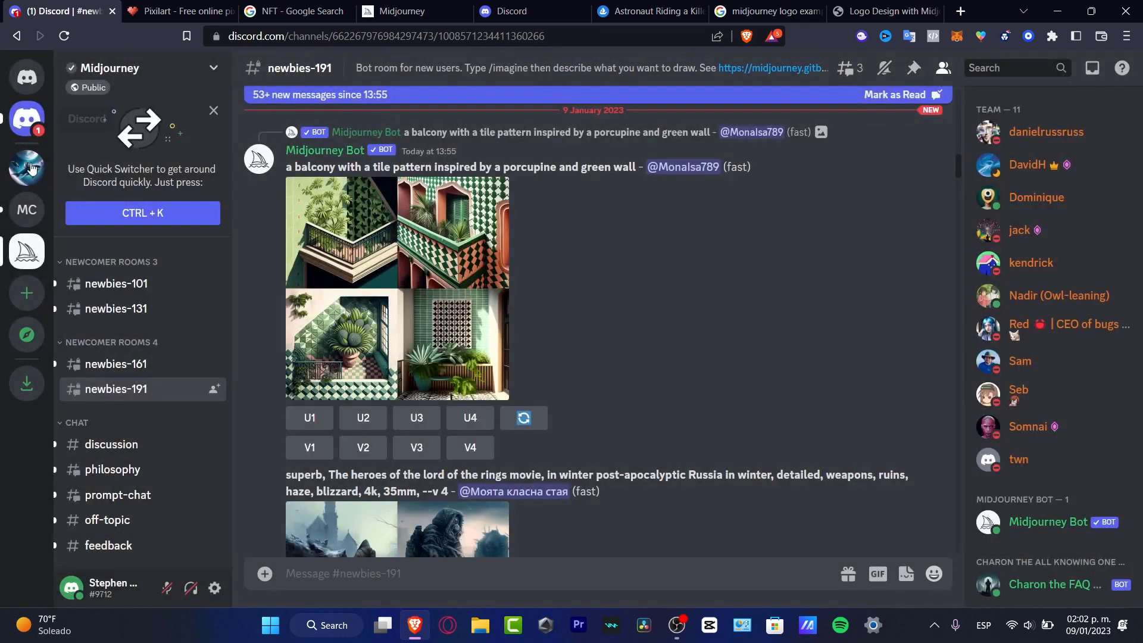
{"action": "left_click", "coordinate": [31, 167]}
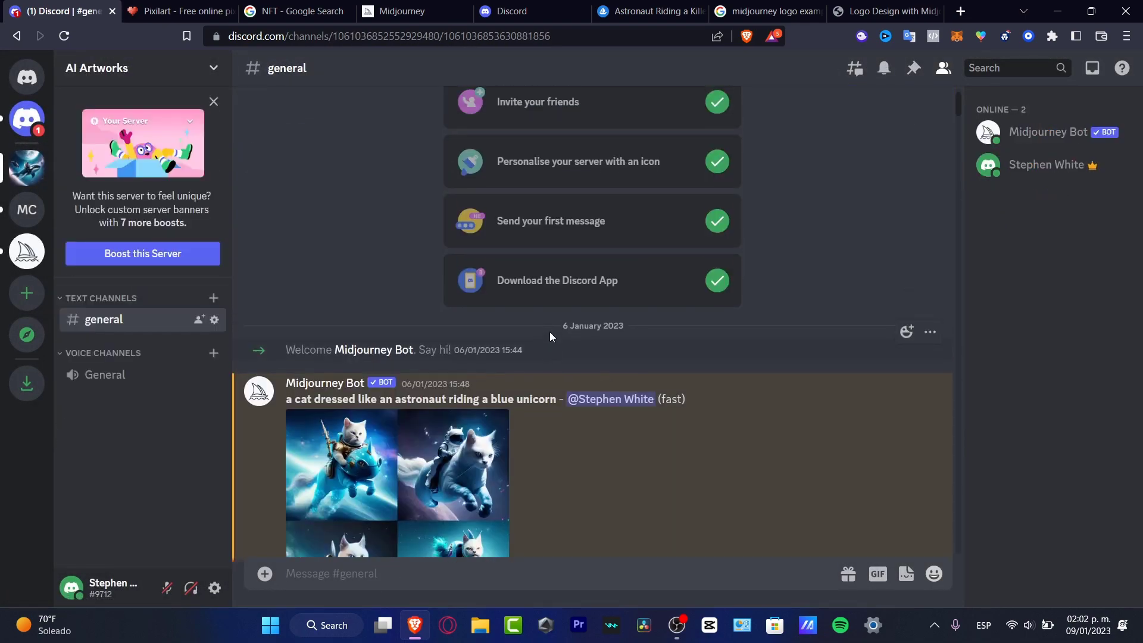
Type / in the AI Artworks #general message box and choose the /imagine command.
{"action": "left_click_drag", "start_coordinate": [309, 492], "coordinate": [527, 490]}
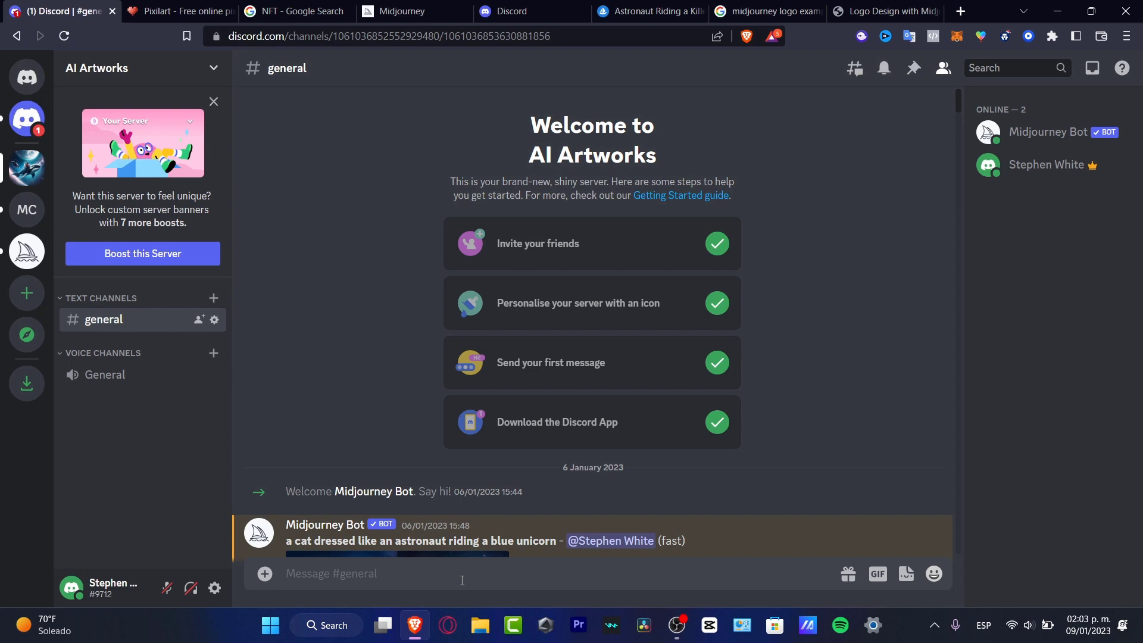
{"action": "type", "text": "/"}
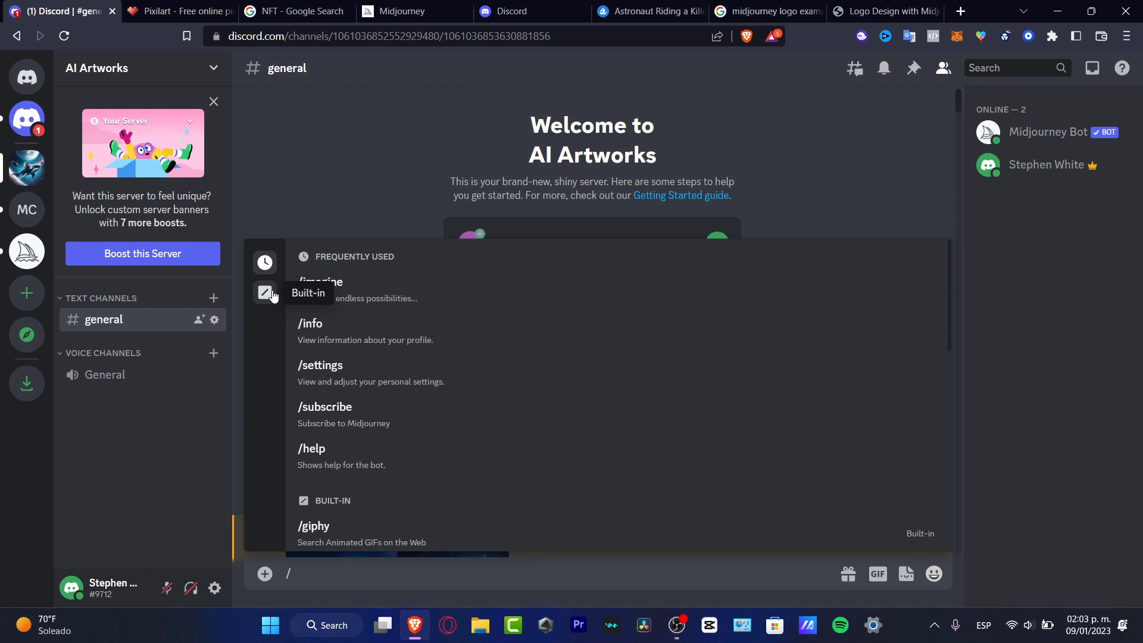
{"action": "scroll", "coordinate": [451, 409], "scroll_direction": "down", "scroll_amount": 3}
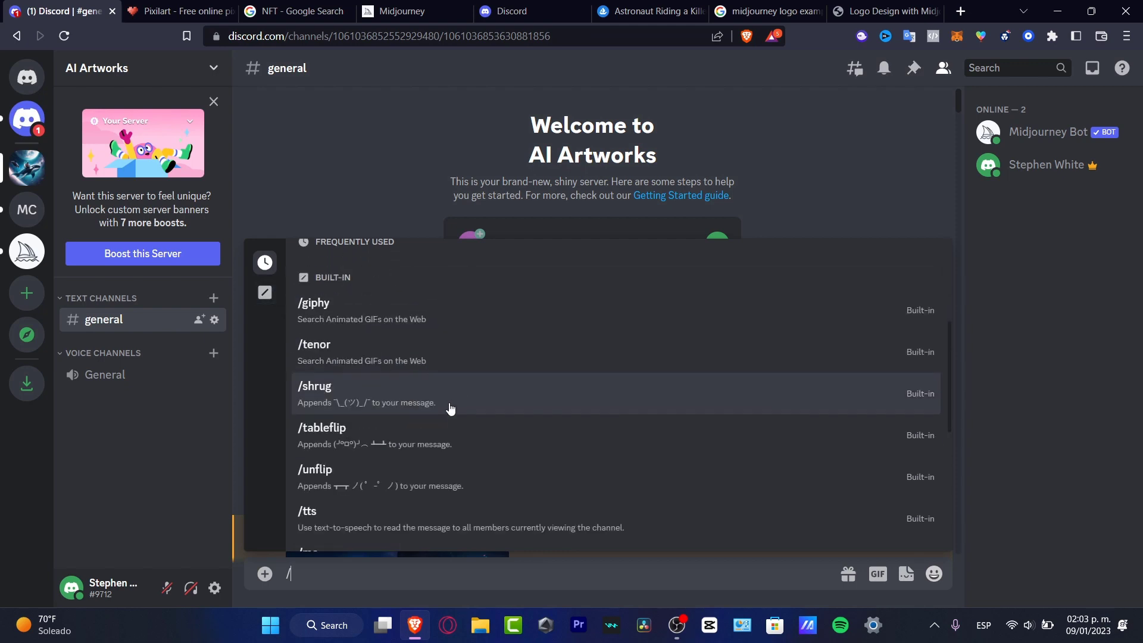
{"action": "scroll", "coordinate": [451, 409], "scroll_direction": "down", "scroll_amount": 3}
{"action": "scroll", "coordinate": [449, 404], "scroll_direction": "up", "scroll_amount": 8}
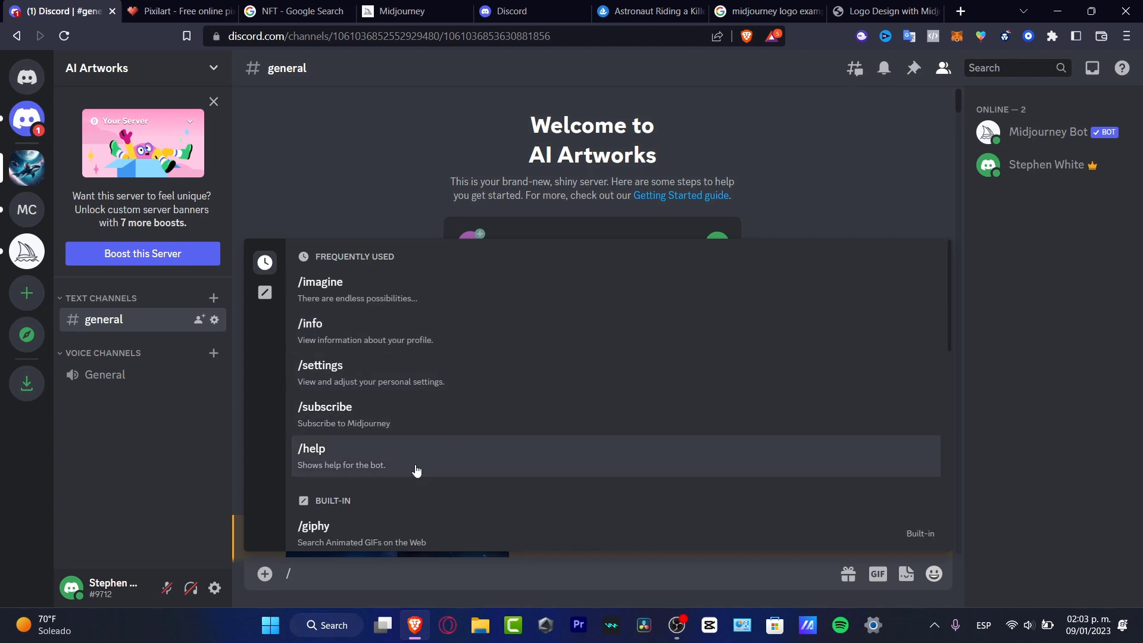
{"action": "left_click", "coordinate": [359, 294]}
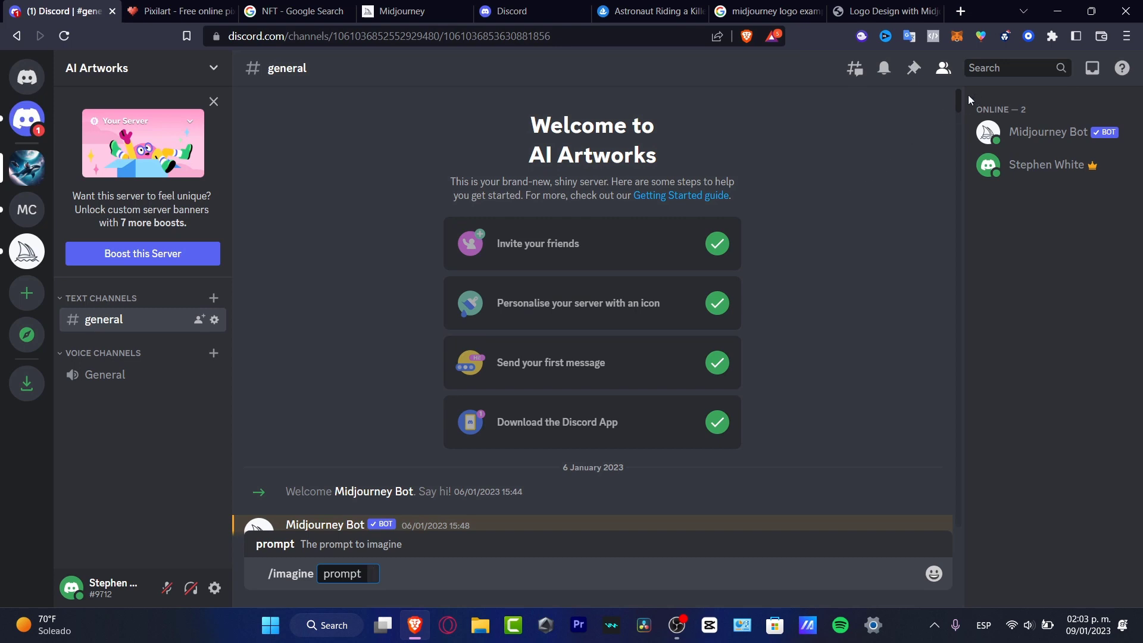
Select the astronaut cat prompt and enlarge its cat-riding-a-blue-unicorn image grid.
{"action": "scroll", "coordinate": [961, 98], "scroll_direction": "down", "scroll_amount": 2}
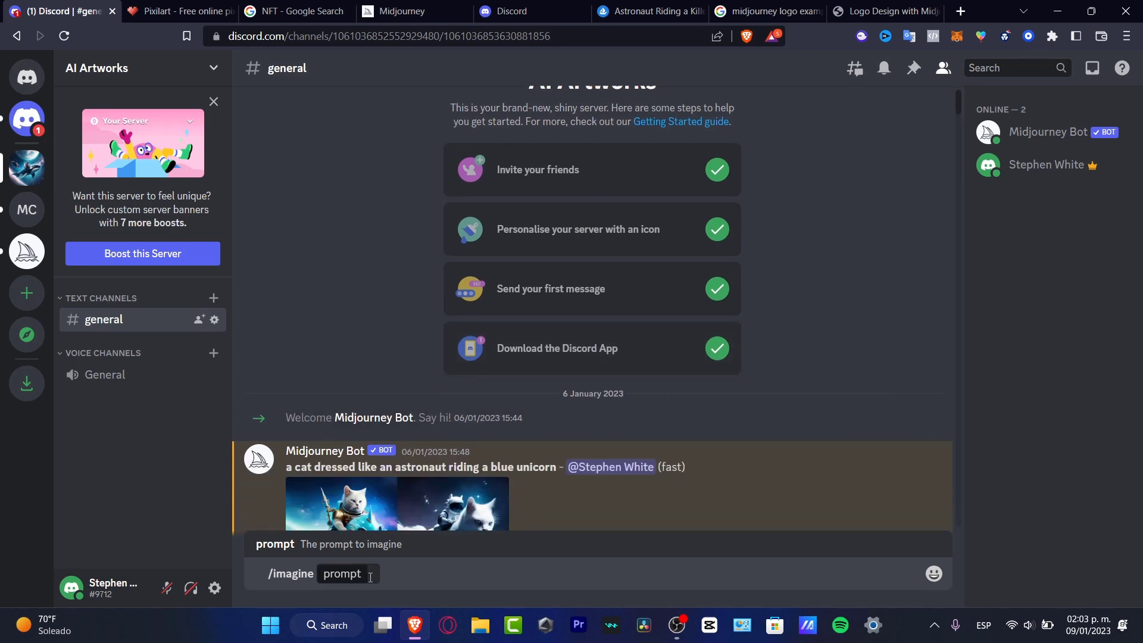
{"action": "left_click_drag", "start_coordinate": [295, 467], "coordinate": [559, 468]}
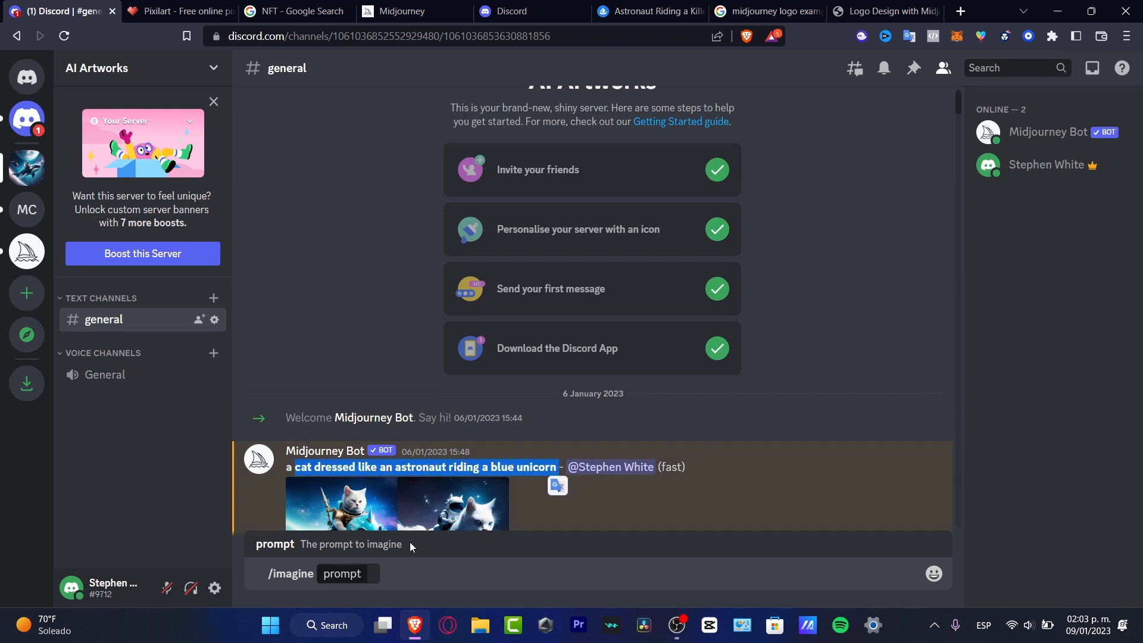
{"action": "left_click", "coordinate": [397, 513]}
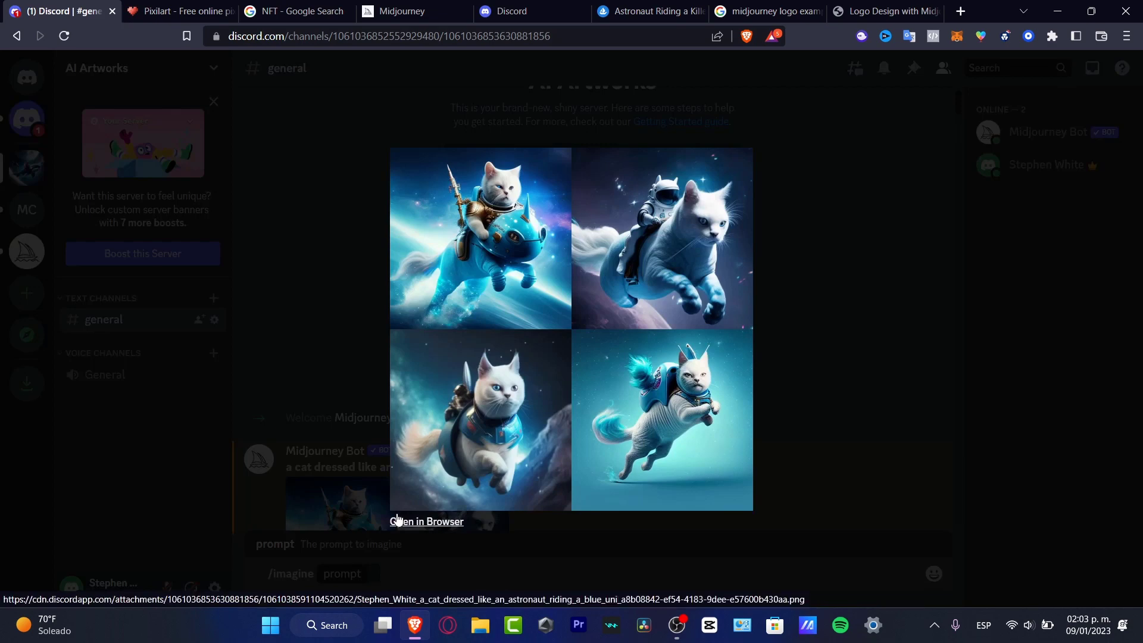
Scroll down the logo-design article, highlighting the simple flat owl and skull logo captions.
{"action": "left_click", "coordinate": [891, 13]}
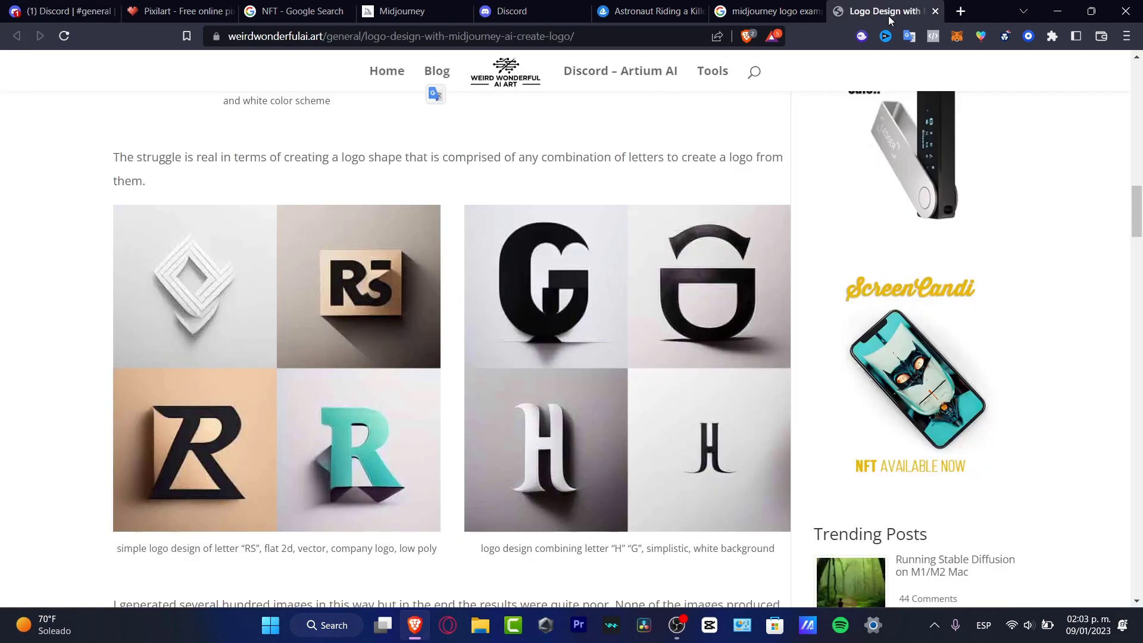
{"action": "scroll", "coordinate": [803, 221], "scroll_direction": "down", "scroll_amount": 10}
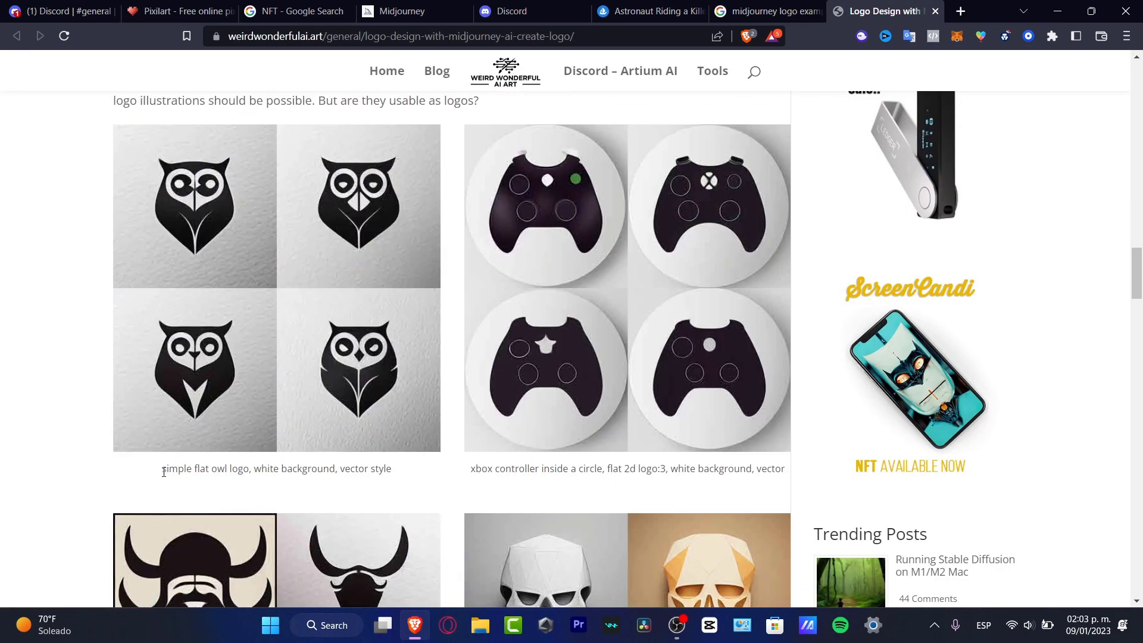
{"action": "left_click_drag", "start_coordinate": [164, 473], "coordinate": [407, 471]}
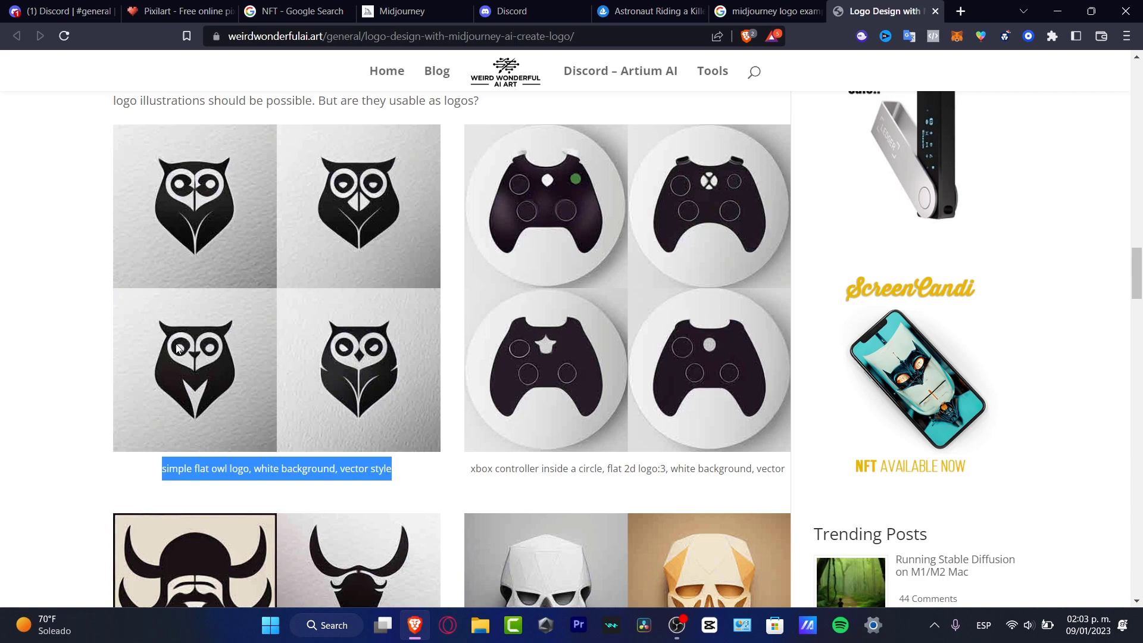
{"action": "key", "text": "ctrl+plus"}
{"action": "key", "text": "ctrl+0"}
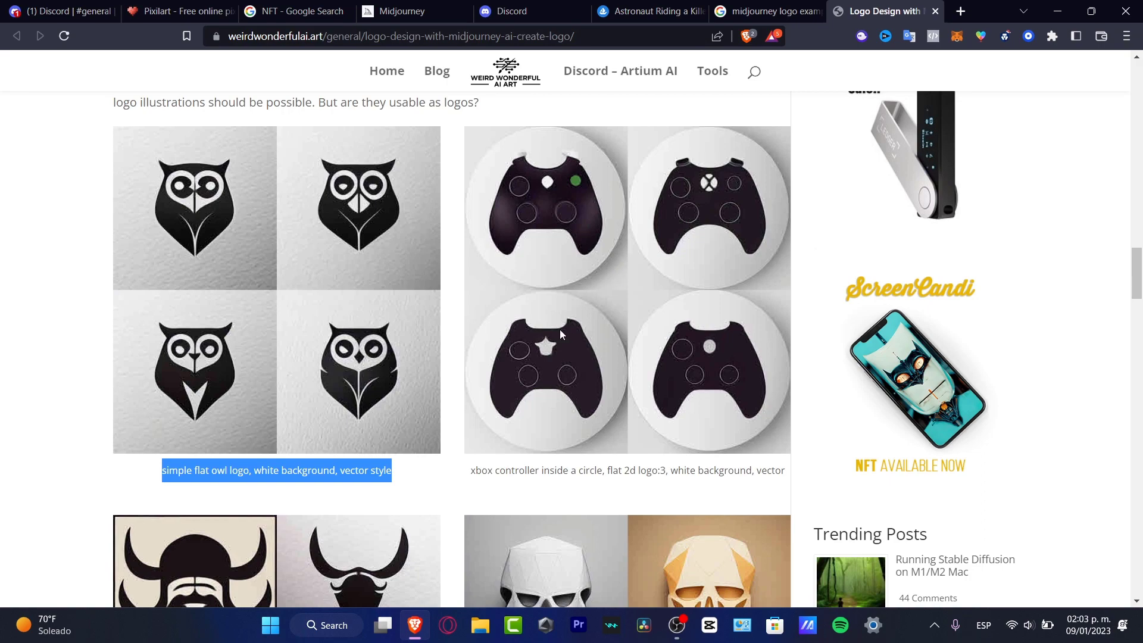
{"action": "scroll", "coordinate": [559, 329], "scroll_direction": "down", "scroll_amount": 3}
{"action": "scroll", "coordinate": [560, 330], "scroll_direction": "down", "scroll_amount": 3}
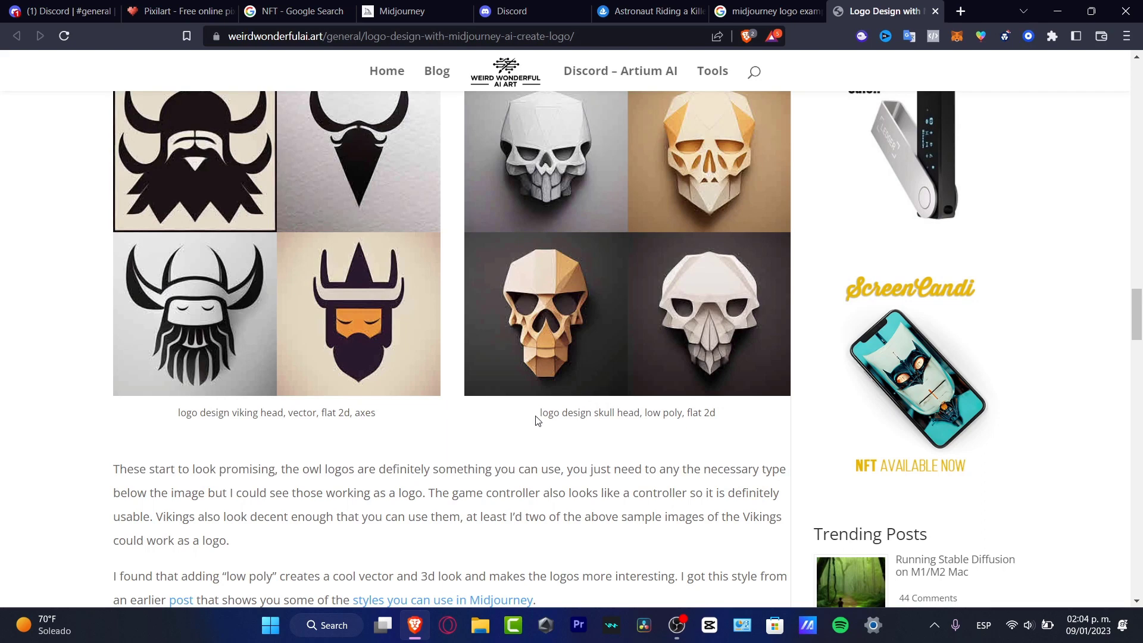
{"action": "left_click_drag", "start_coordinate": [536, 420], "coordinate": [685, 413]}
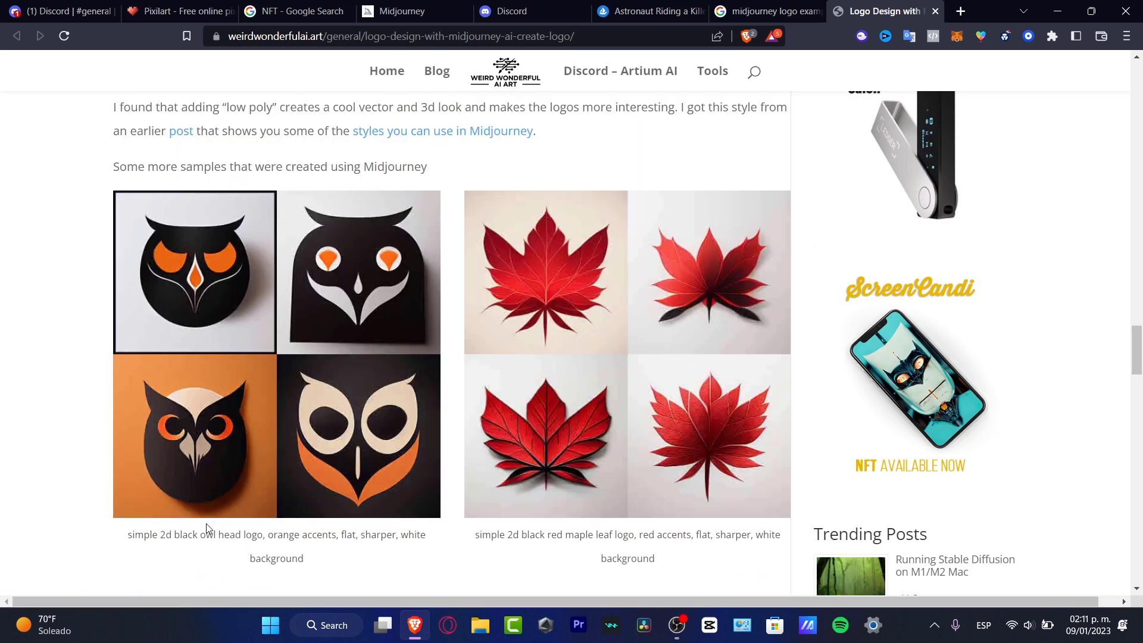
Highlight the black owl head logo caption and scroll down to the beta-model logo samples.
{"action": "mouse_move", "coordinate": [160, 534]}
{"action": "left_mouse_down"}
{"action": "mouse_move", "coordinate": [255, 546]}
{"action": "mouse_move", "coordinate": [425, 534]}
{"action": "mouse_move", "coordinate": [356, 557]}
{"action": "mouse_move", "coordinate": [141, 531]}
{"action": "left_mouse_up"}
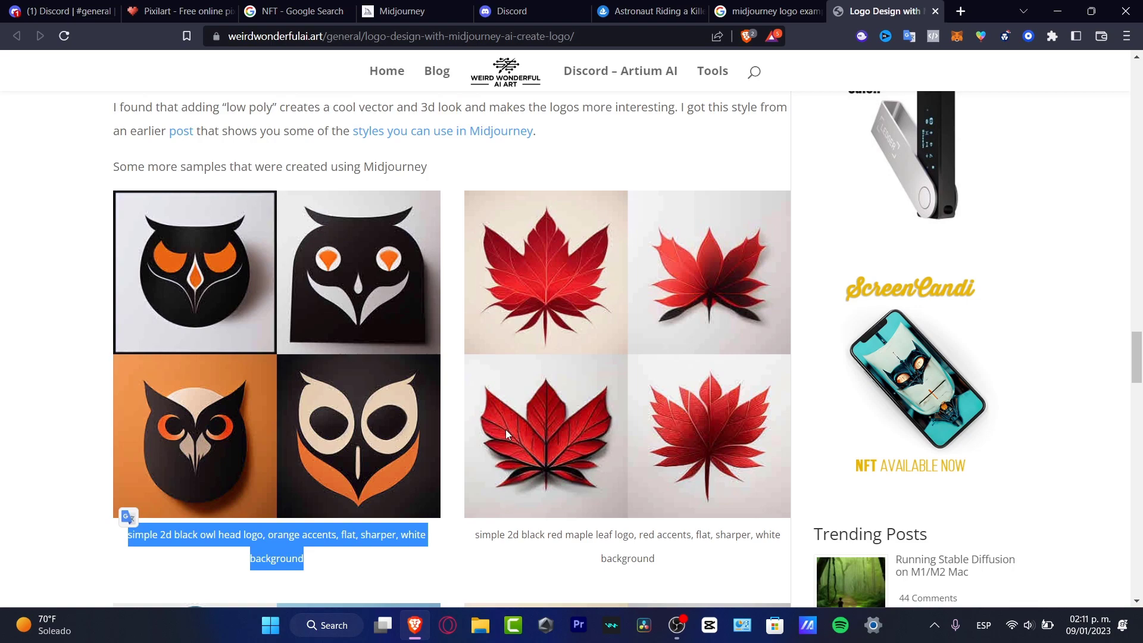
{"action": "scroll", "coordinate": [505, 434], "scroll_direction": "down", "scroll_amount": 7}
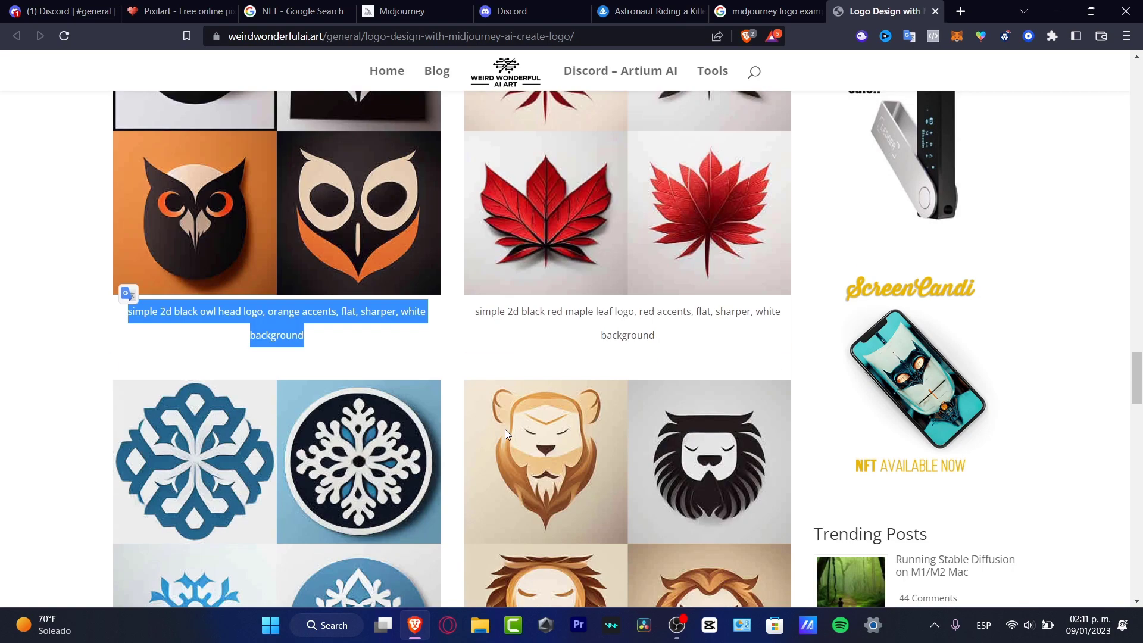
{"action": "scroll", "coordinate": [504, 431], "scroll_direction": "down", "scroll_amount": 7}
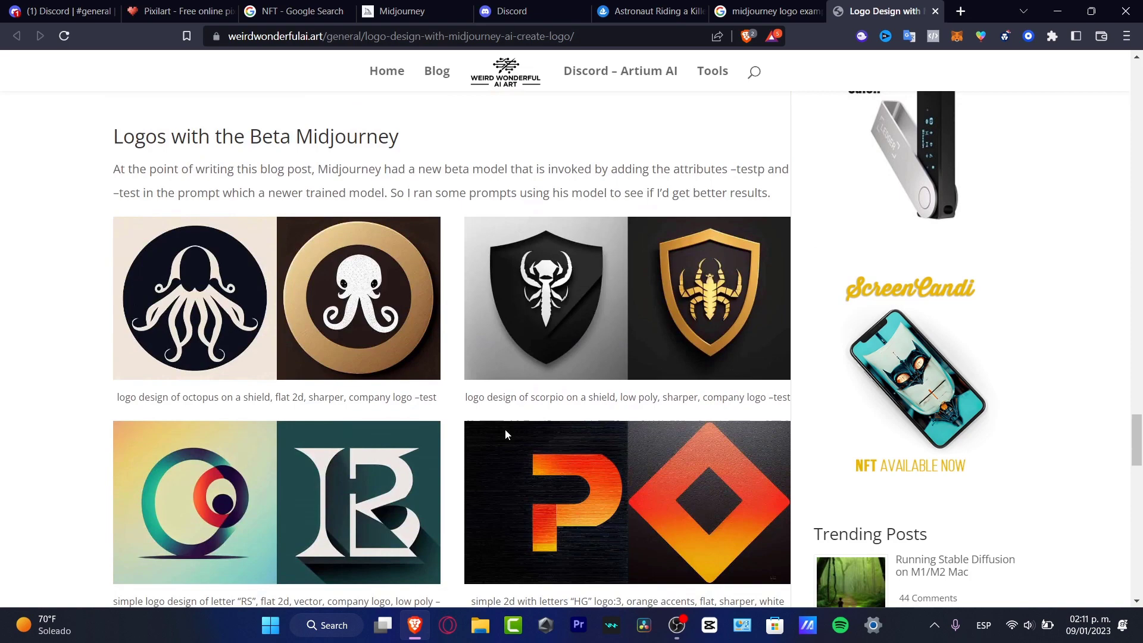
{"action": "scroll", "coordinate": [506, 434], "scroll_direction": "down", "scroll_amount": 4}
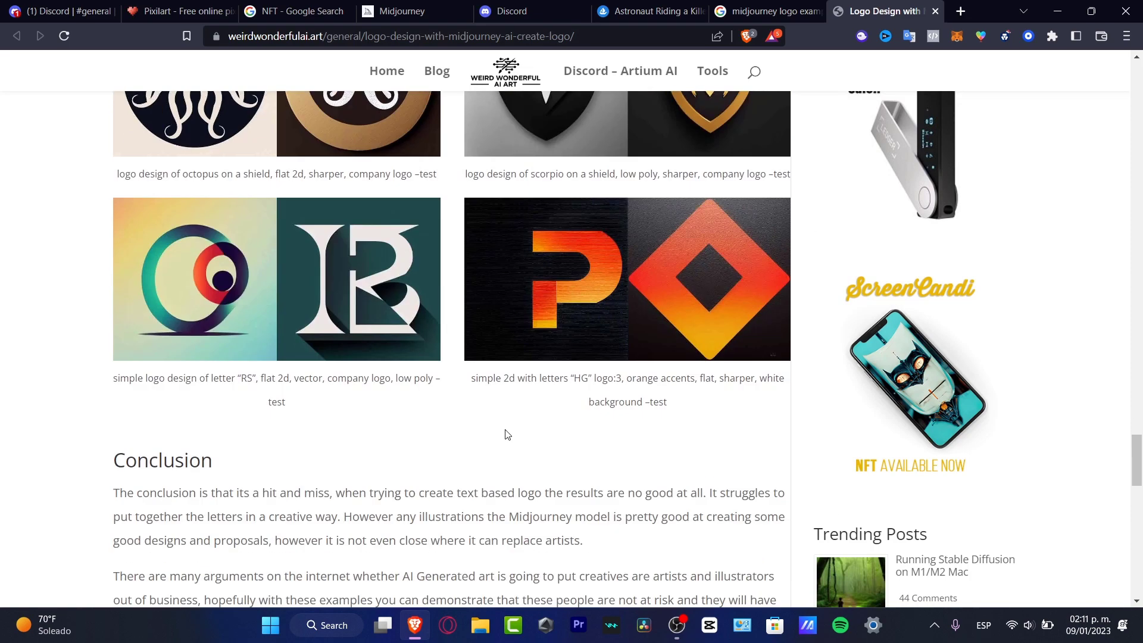
{"action": "scroll", "coordinate": [505, 434], "scroll_direction": "down", "scroll_amount": 7}
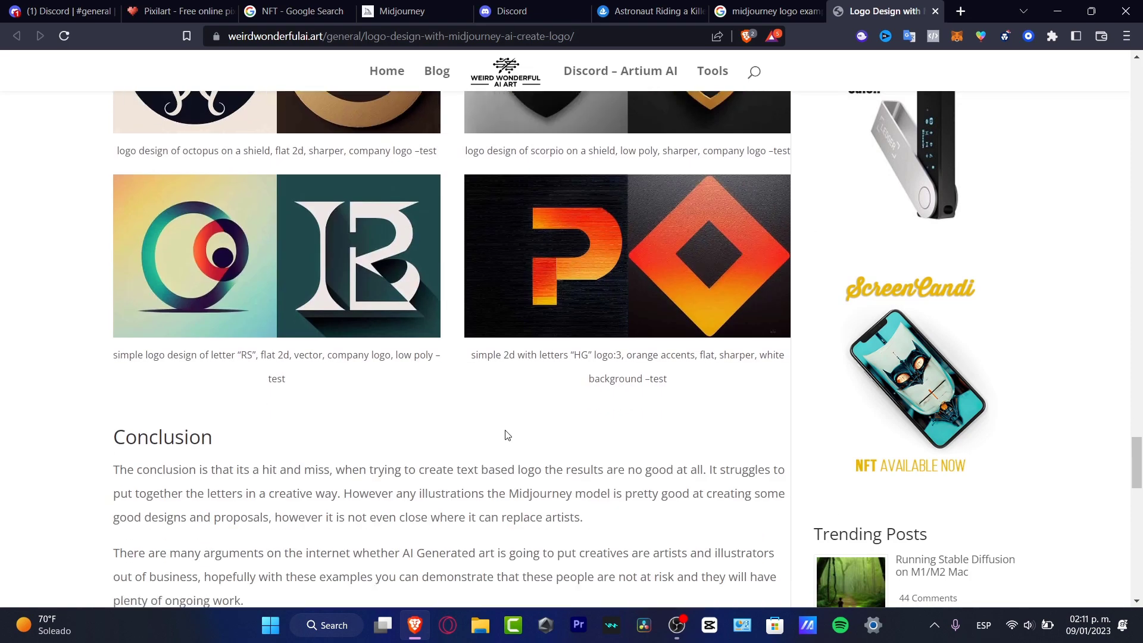
{"action": "scroll", "coordinate": [505, 434], "scroll_direction": "up", "scroll_amount": 7}
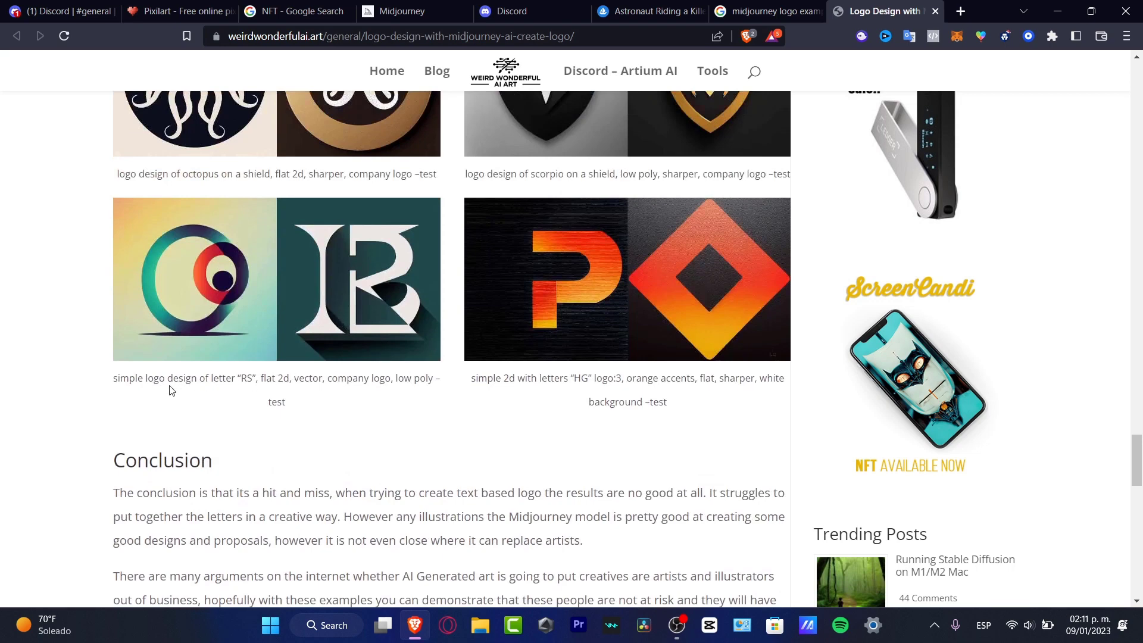
Highlight the full prompt caption under the RS beta logo example.
{"action": "left_click_drag", "start_coordinate": [168, 379], "coordinate": [371, 376]}
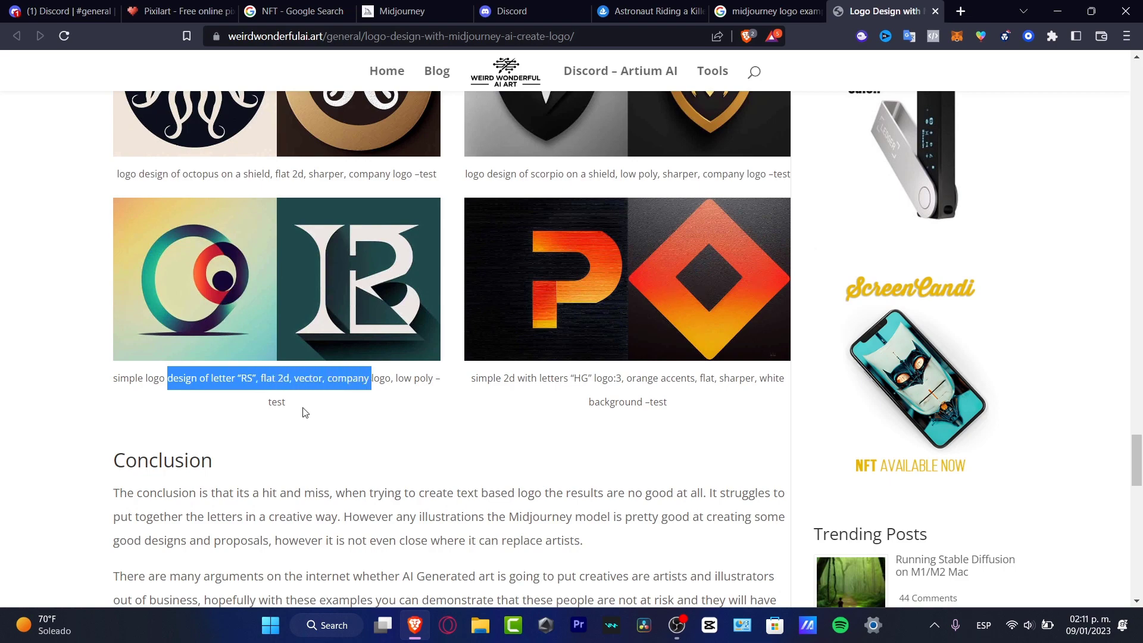
{"action": "left_click_drag", "start_coordinate": [306, 413], "coordinate": [228, 391]}
{"action": "scroll", "coordinate": [227, 391], "scroll_direction": "up", "scroll_amount": 3}
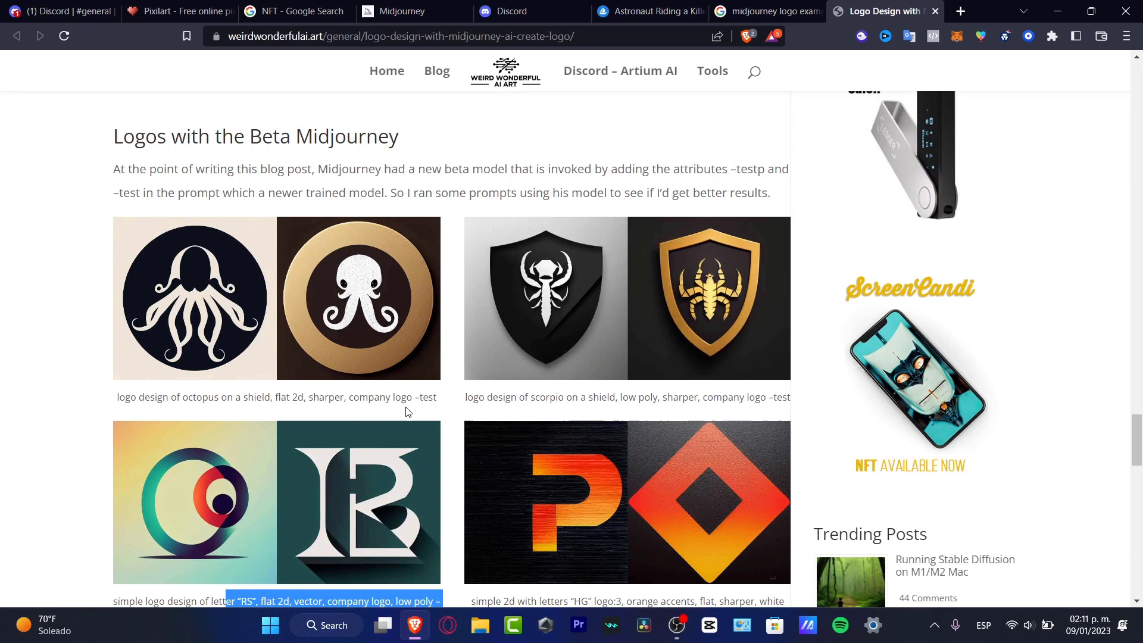
{"action": "scroll", "coordinate": [406, 407], "scroll_direction": "down", "scroll_amount": 3}
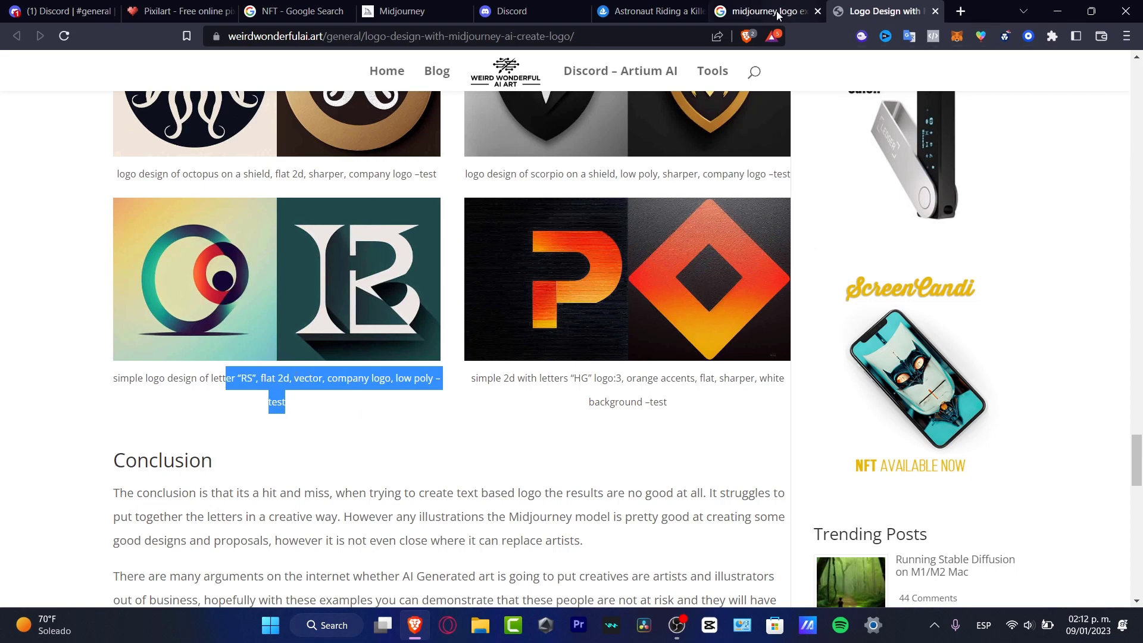
In a new tab, search Google for 'logo examples' and show the image results.
{"action": "left_click", "coordinate": [960, 11]}
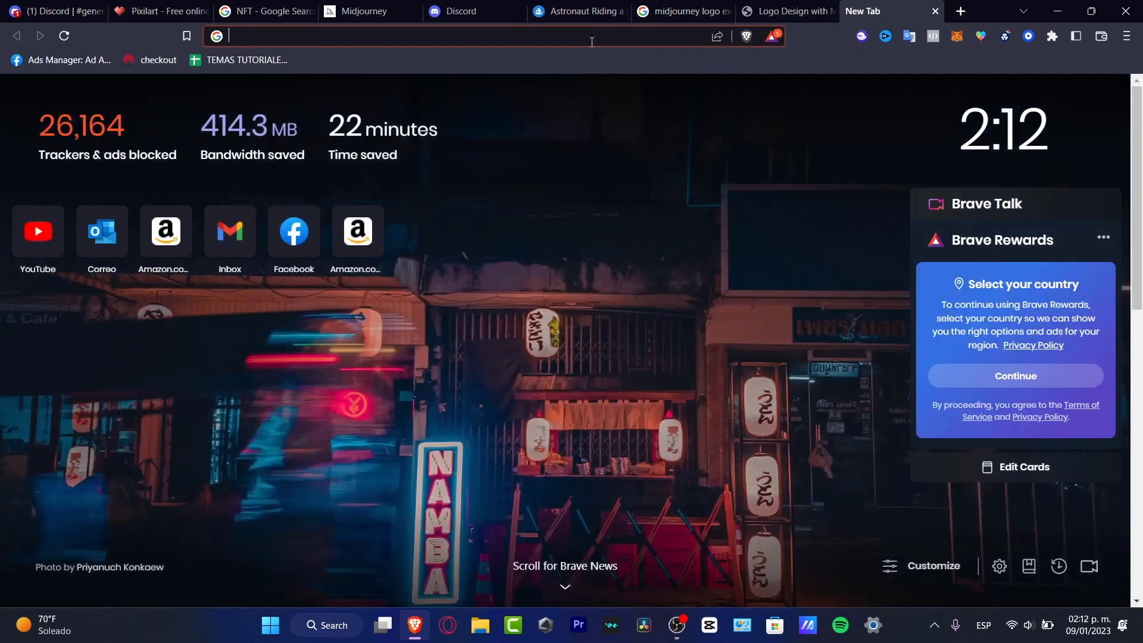
{"action": "left_click", "coordinate": [571, 34]}
{"action": "type", "text": "log"}
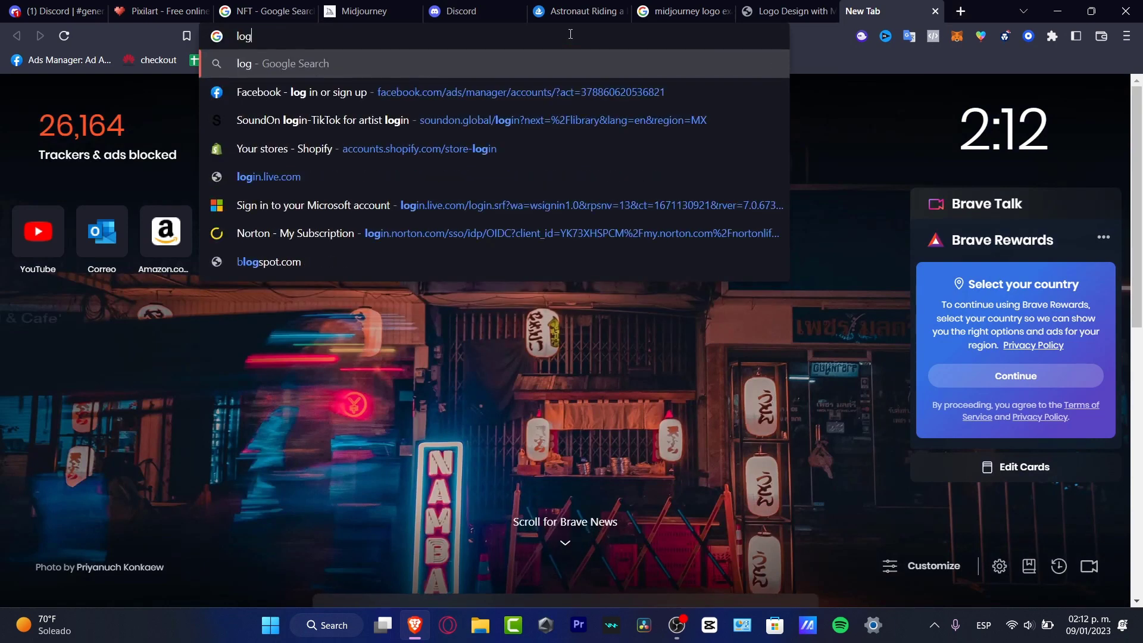
{"action": "type", "text": "o examples"}
{"action": "key", "text": "Return"}
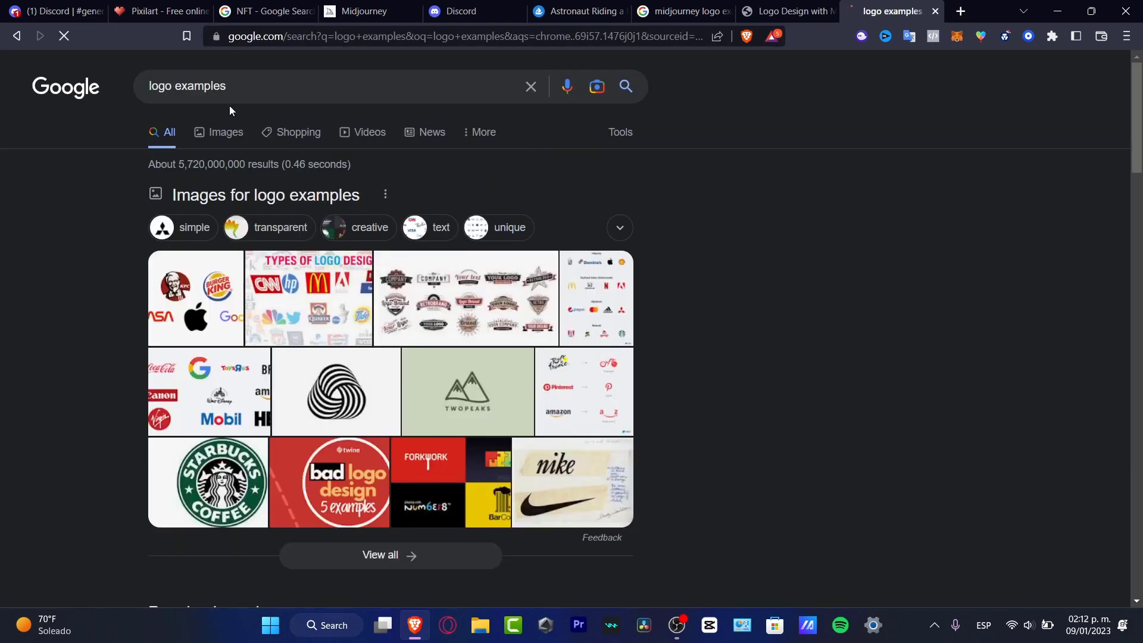
{"action": "left_click", "coordinate": [236, 132]}
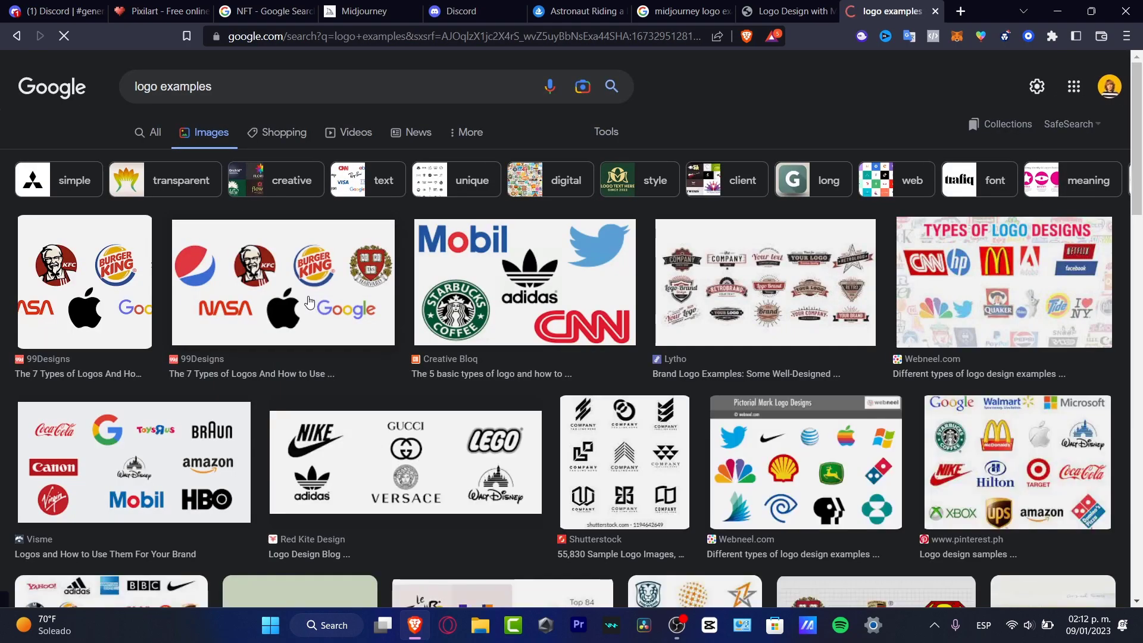
Scroll the image results and open a larger preview of the ALPHA logo.
{"action": "scroll", "coordinate": [702, 403], "scroll_direction": "down", "scroll_amount": 10}
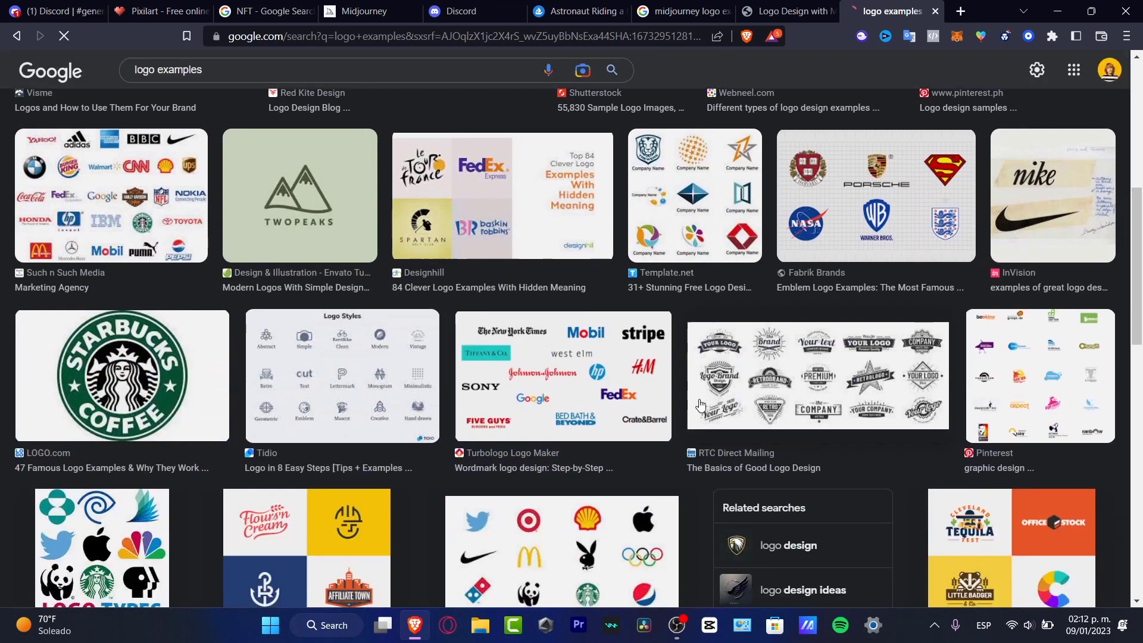
{"action": "scroll", "coordinate": [702, 401], "scroll_direction": "down", "scroll_amount": 15}
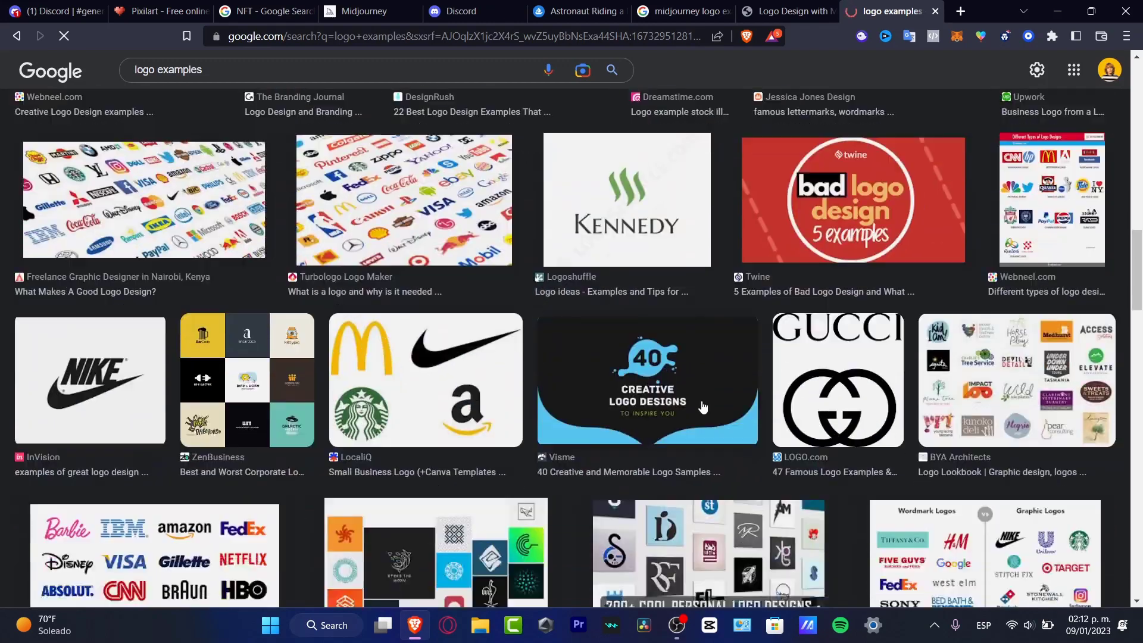
{"action": "scroll", "coordinate": [702, 406], "scroll_direction": "down", "scroll_amount": 3}
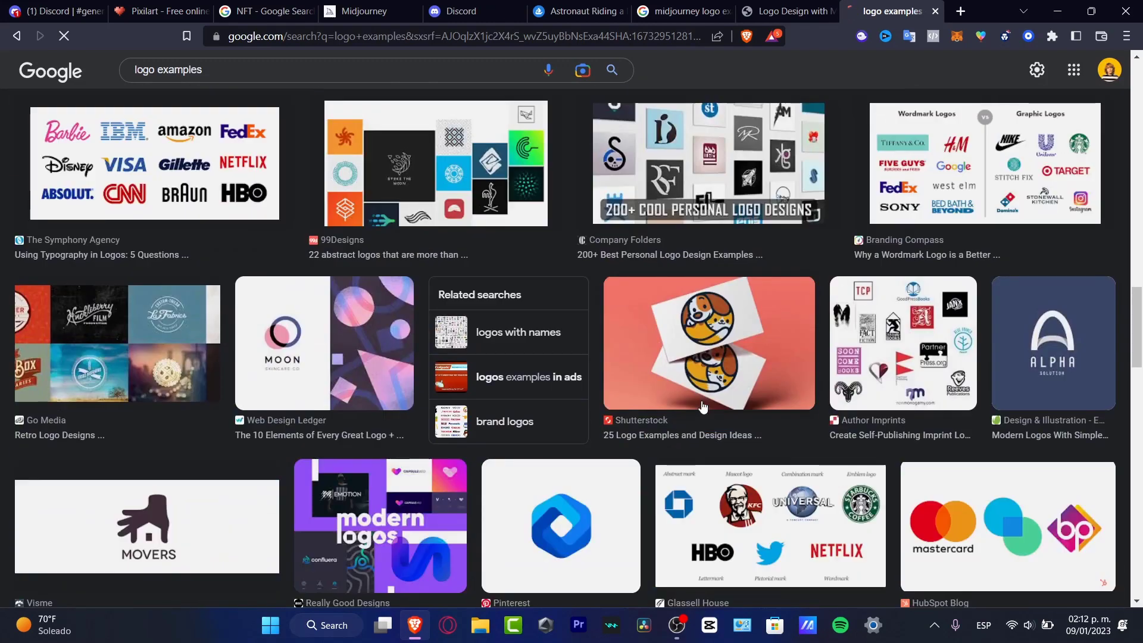
{"action": "left_click", "coordinate": [1078, 357]}
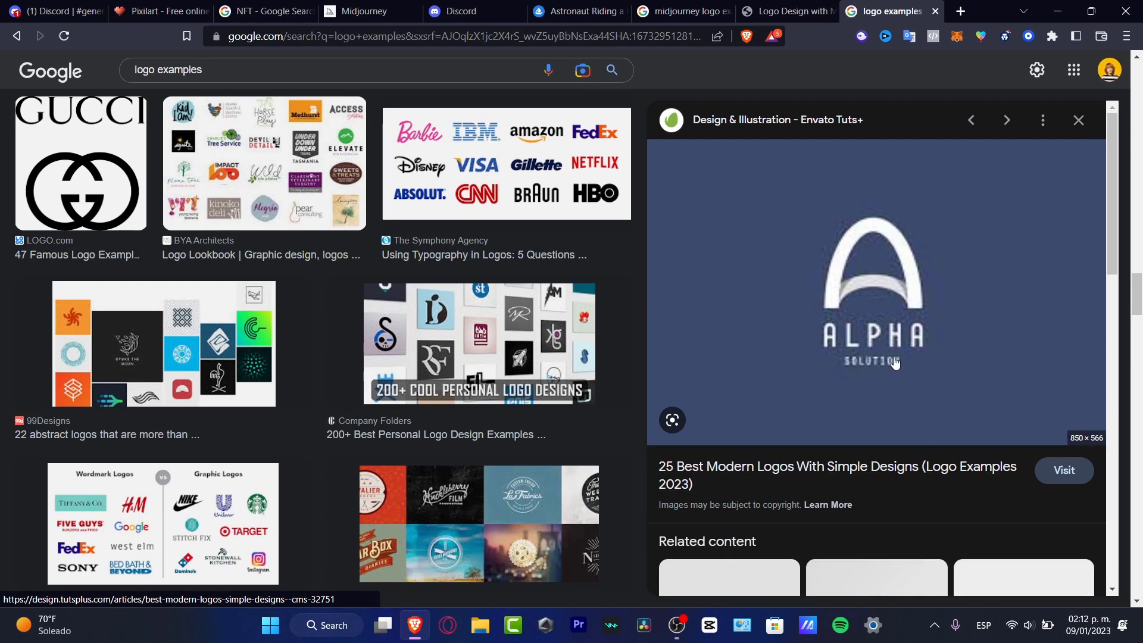
Go back to Discord's #general channel, close the cat preview, and scroll to the upscaled unicorn image.
{"action": "left_click", "coordinate": [451, 10]}
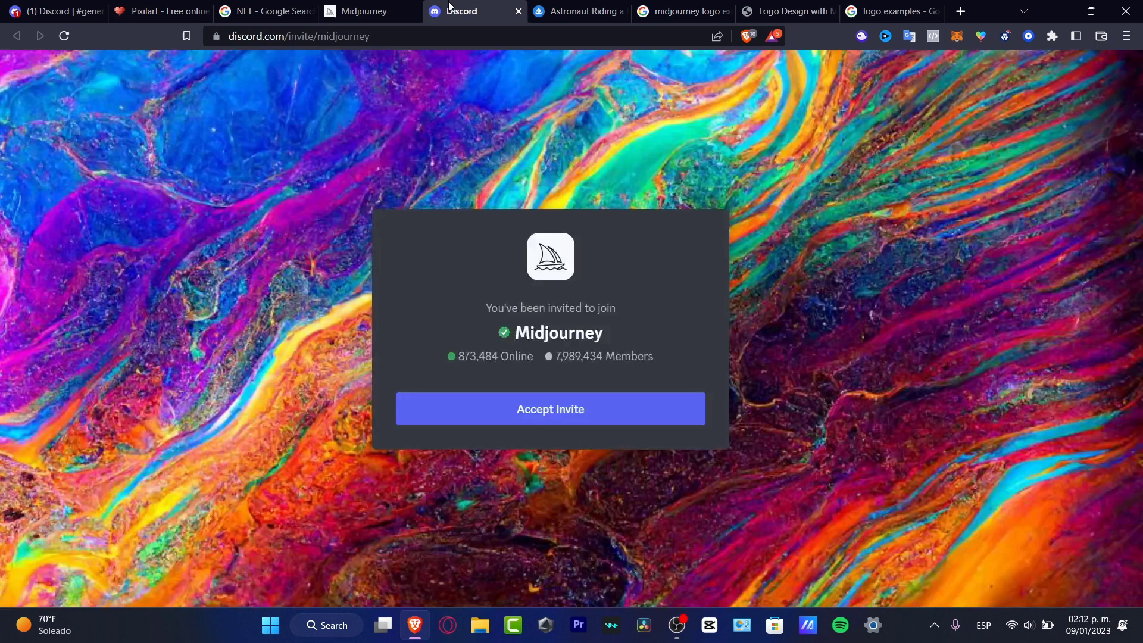
{"action": "left_click", "coordinate": [65, 11]}
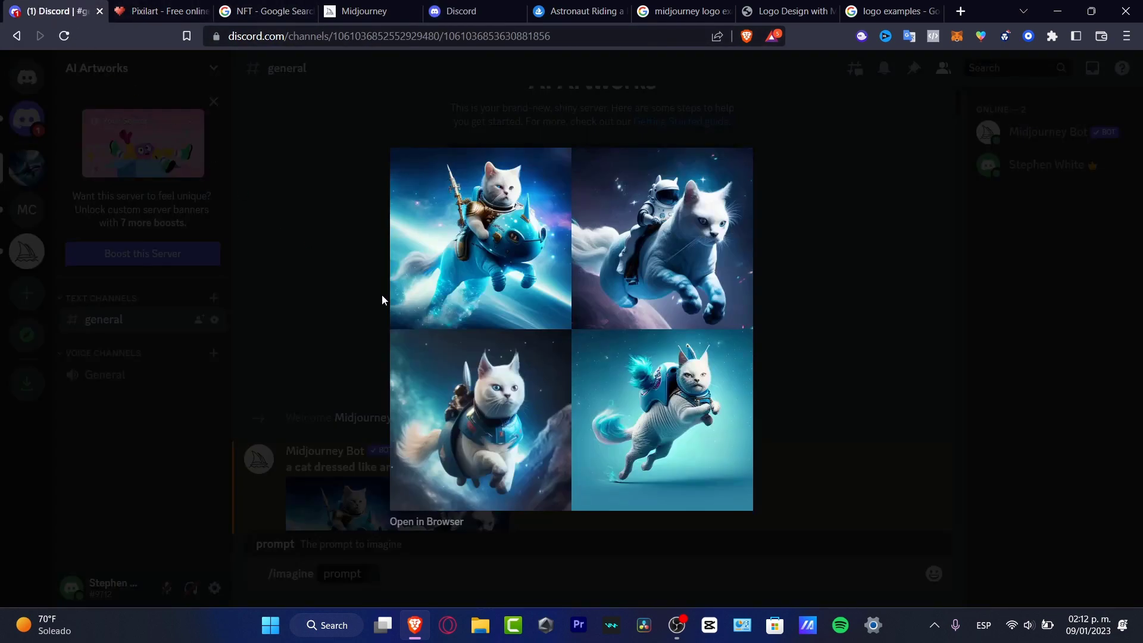
{"action": "left_click", "coordinate": [367, 299]}
{"action": "scroll", "coordinate": [800, 298], "scroll_direction": "down", "scroll_amount": 3}
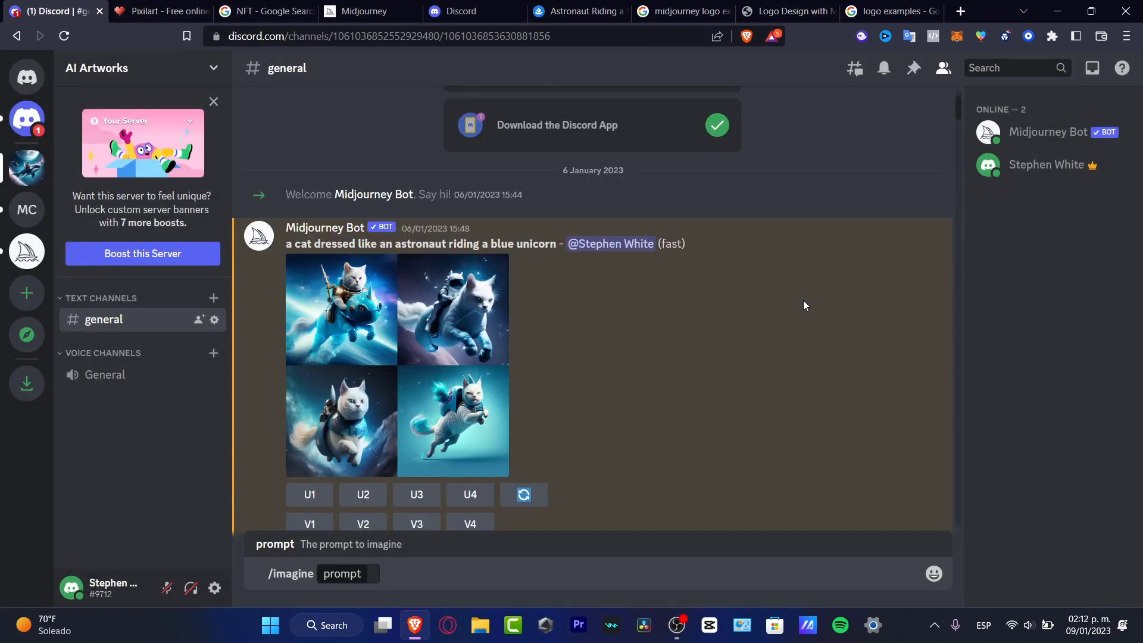
{"action": "scroll", "coordinate": [803, 306], "scroll_direction": "down", "scroll_amount": 15}
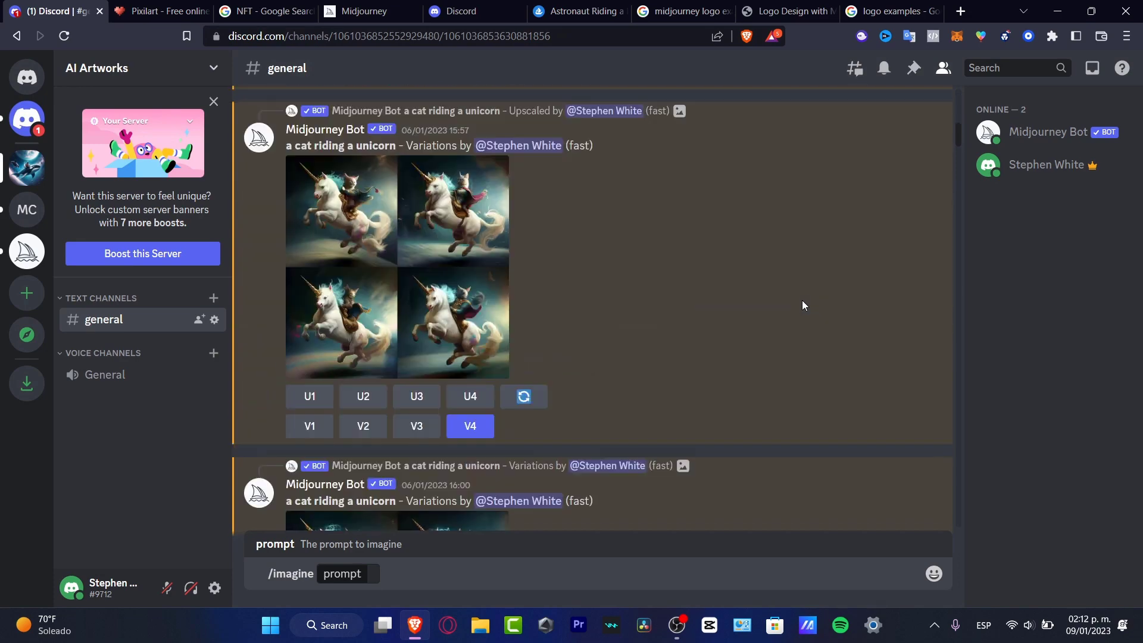
{"action": "scroll", "coordinate": [799, 298], "scroll_direction": "down", "scroll_amount": 10}
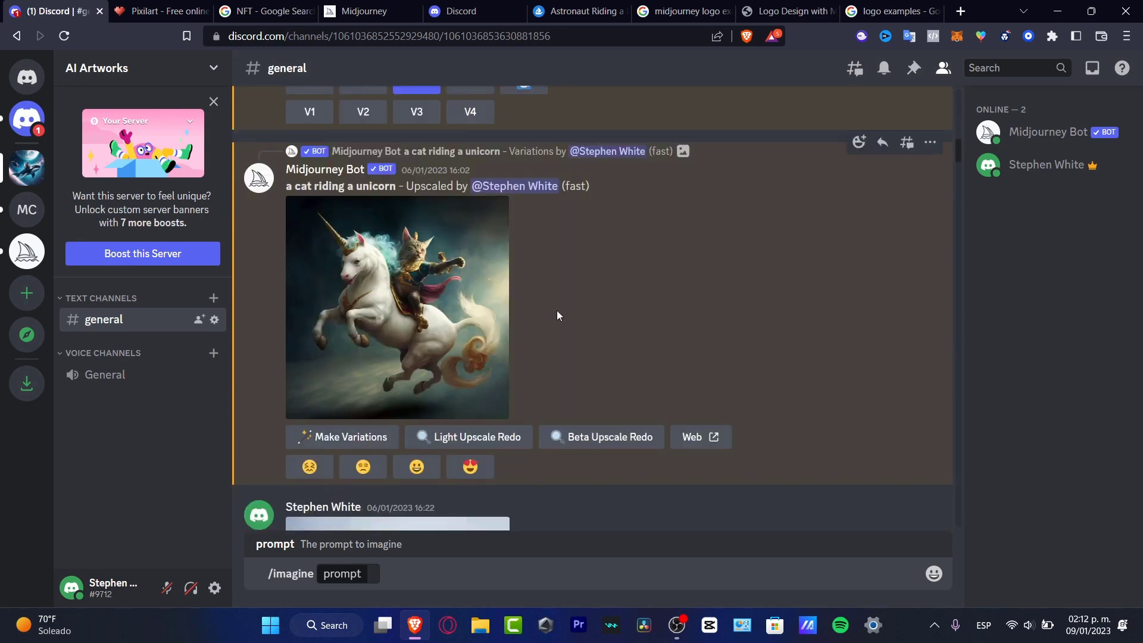
Copy the image address of the upscaled 'a cat riding a unicorn' picture from its enlarged preview.
{"action": "left_click", "coordinate": [450, 317]}
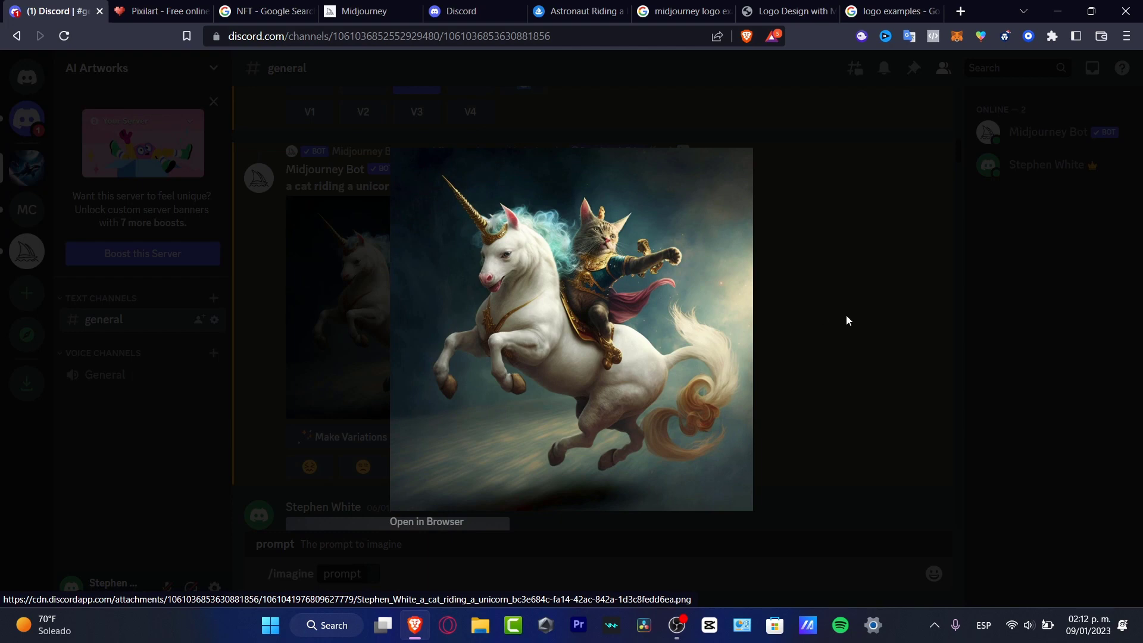
{"action": "left_click", "coordinate": [700, 549]}
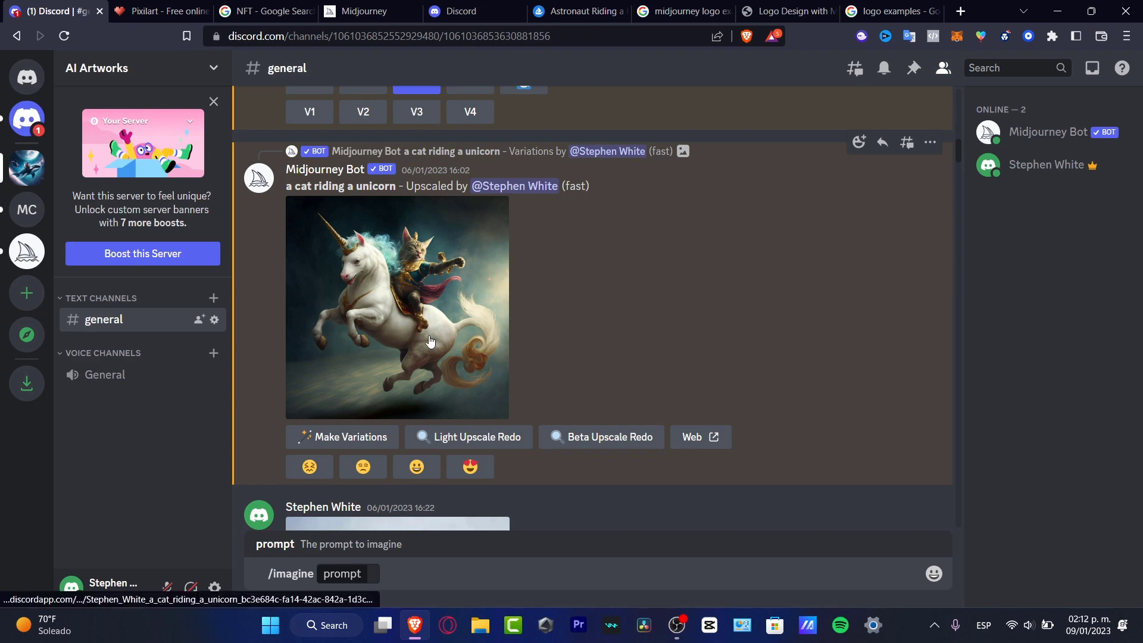
{"action": "left_click", "coordinate": [407, 324]}
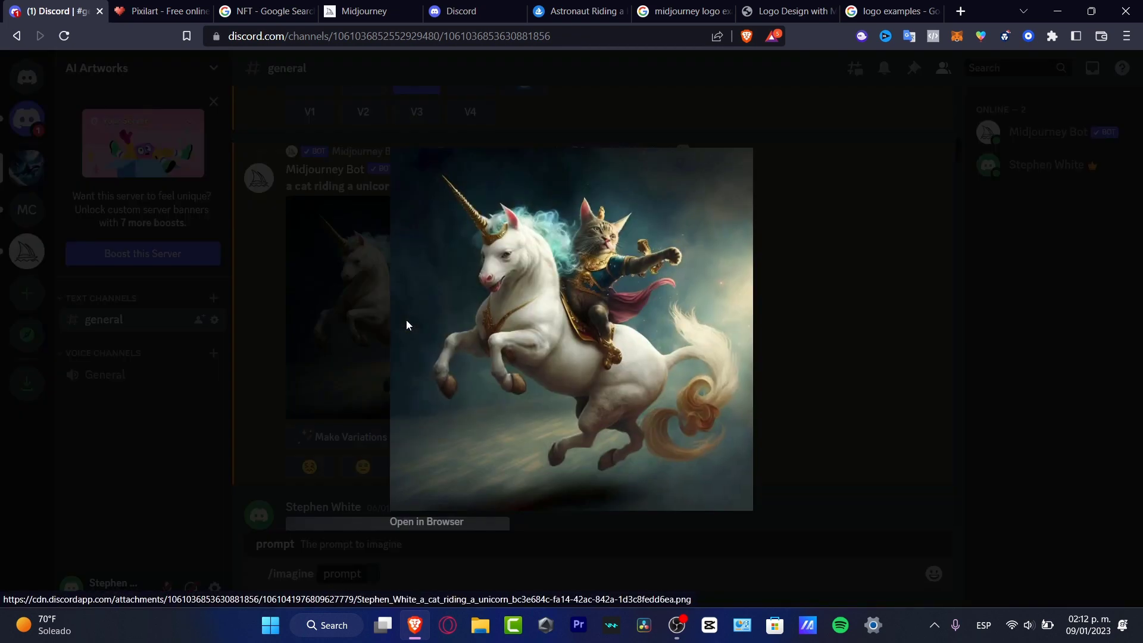
{"action": "right_click", "coordinate": [558, 271]}
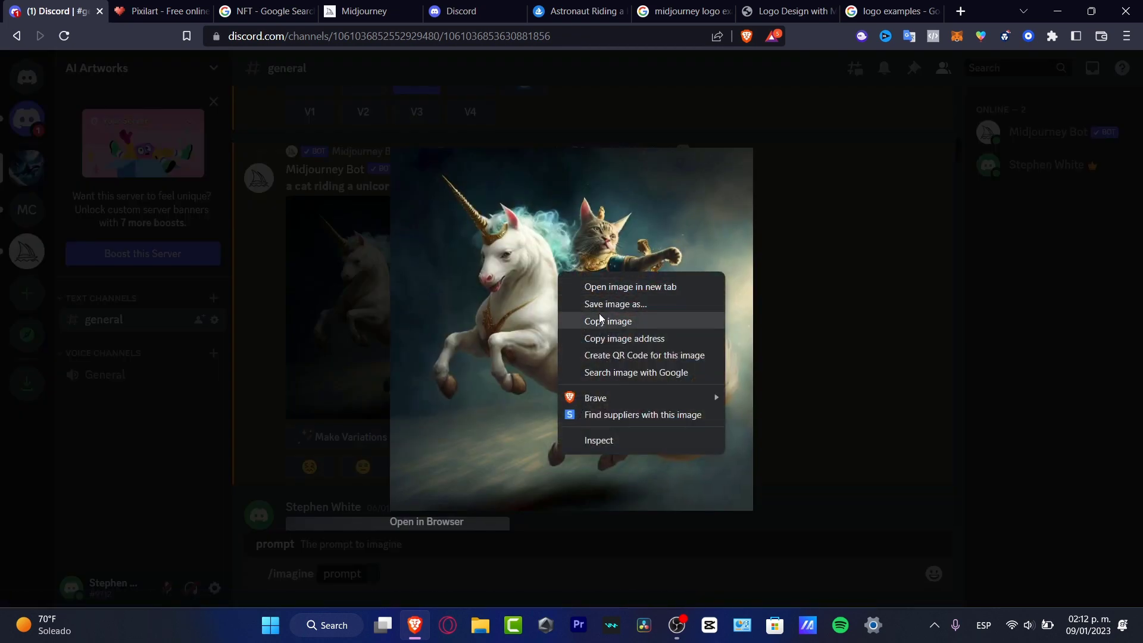
{"action": "left_click", "coordinate": [636, 340]}
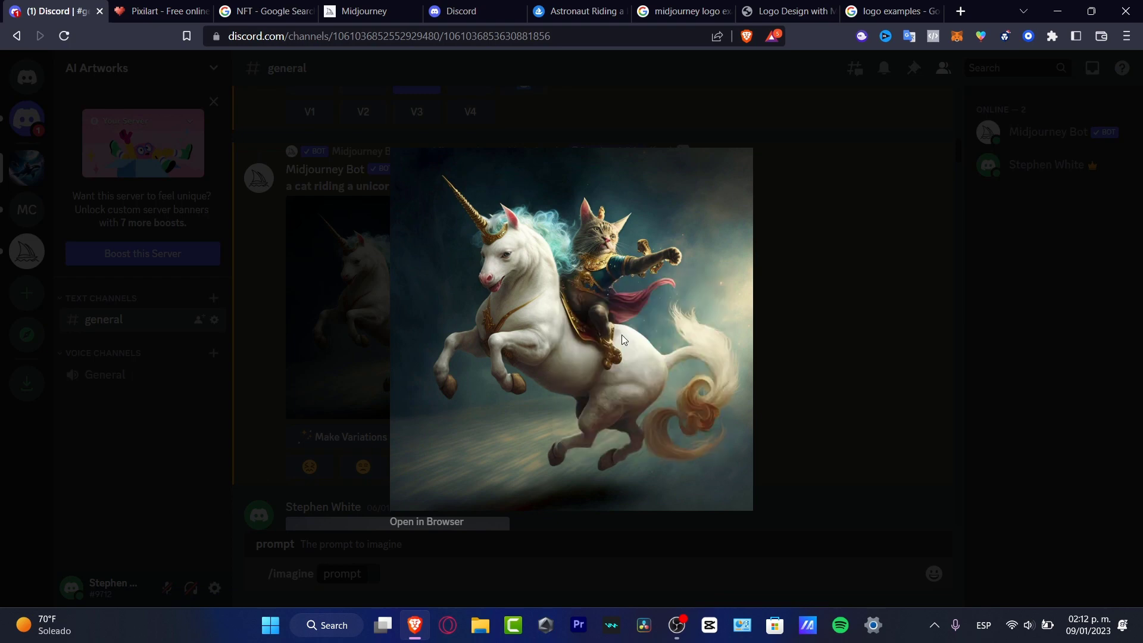
{"action": "left_click", "coordinate": [810, 369]}
Write an /imagine prompt asking for a logo variation with the letters "SW" based on the pasted image URL.
{"action": "left_click_drag", "start_coordinate": [268, 575], "coordinate": [411, 576]}
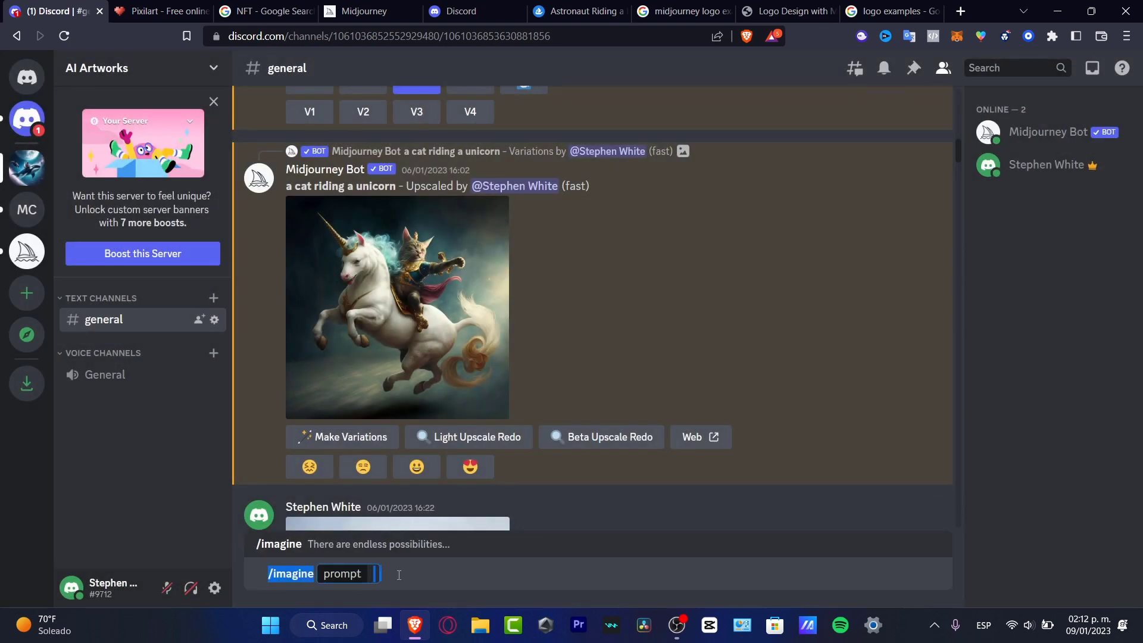
{"action": "key", "text": "BackSpace"}
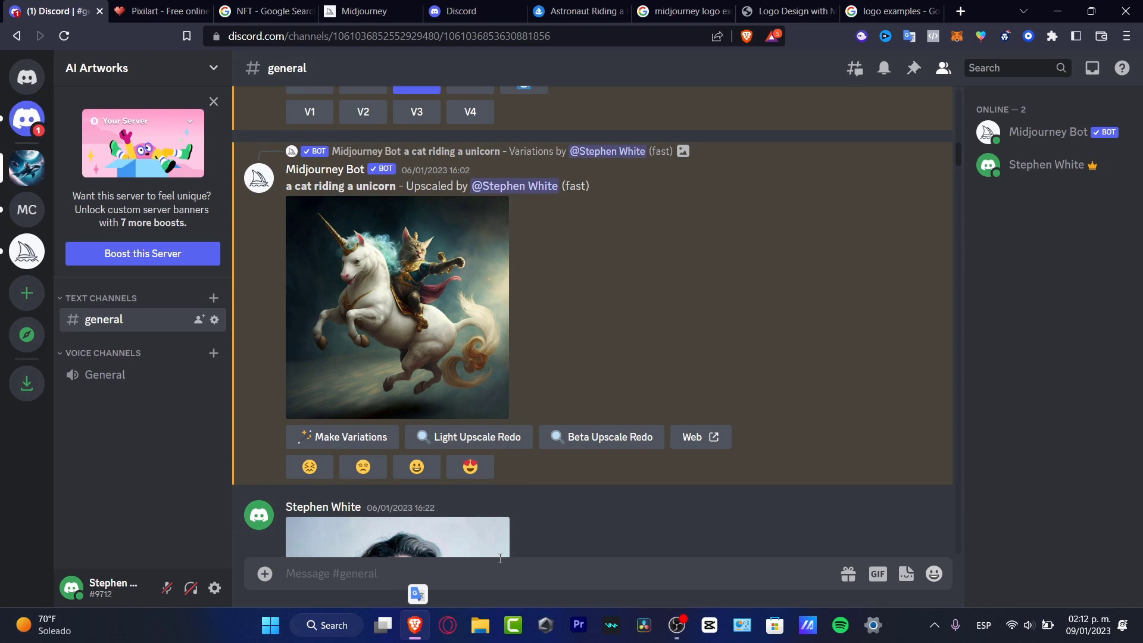
{"action": "type", "text": "/"}
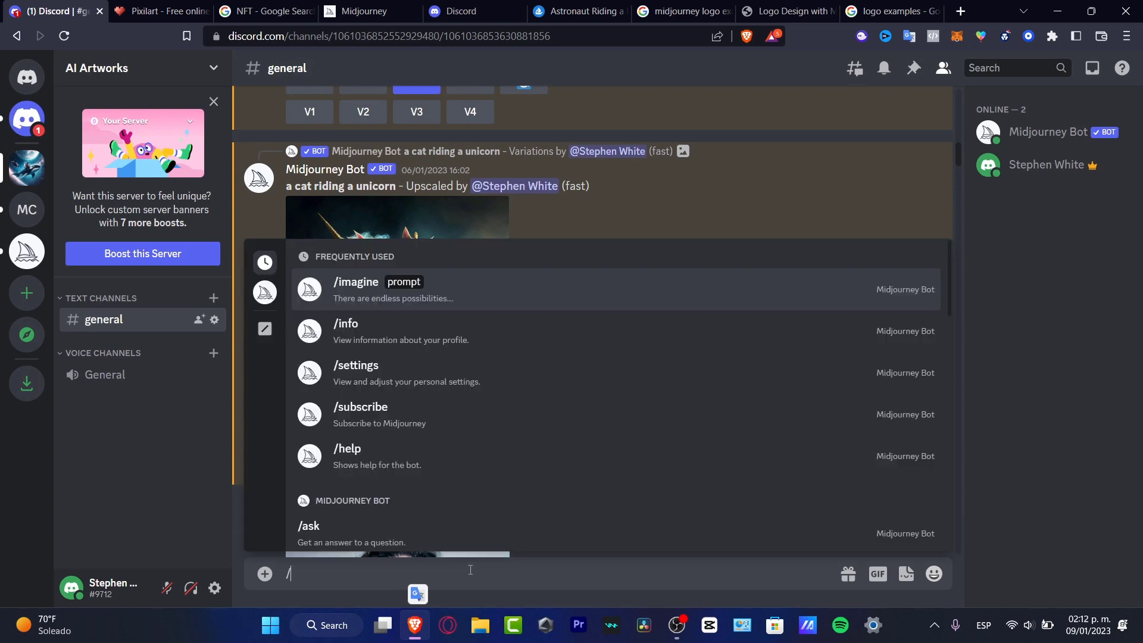
{"action": "left_click", "coordinate": [475, 304]}
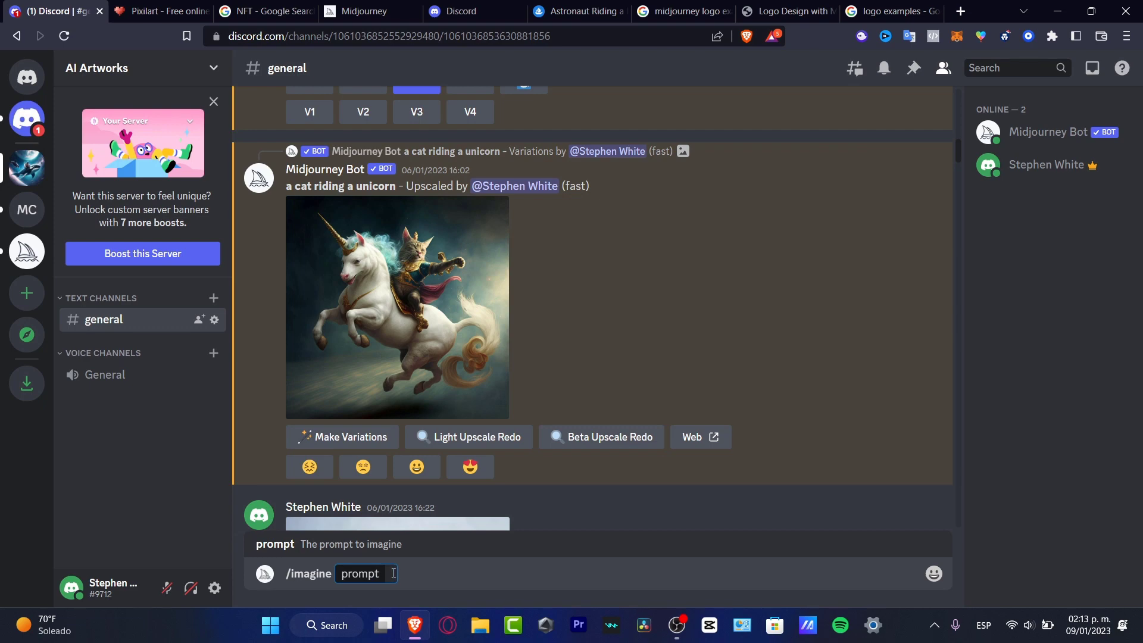
{"action": "type", "text": "make a"}
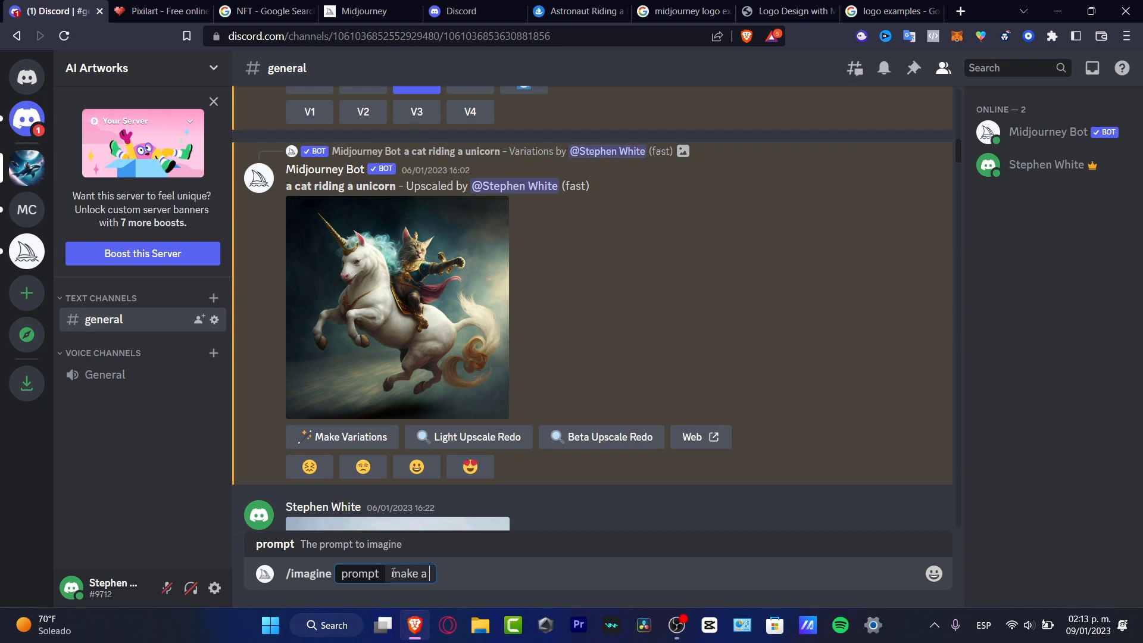
{"action": "type", "text": " variation of a"}
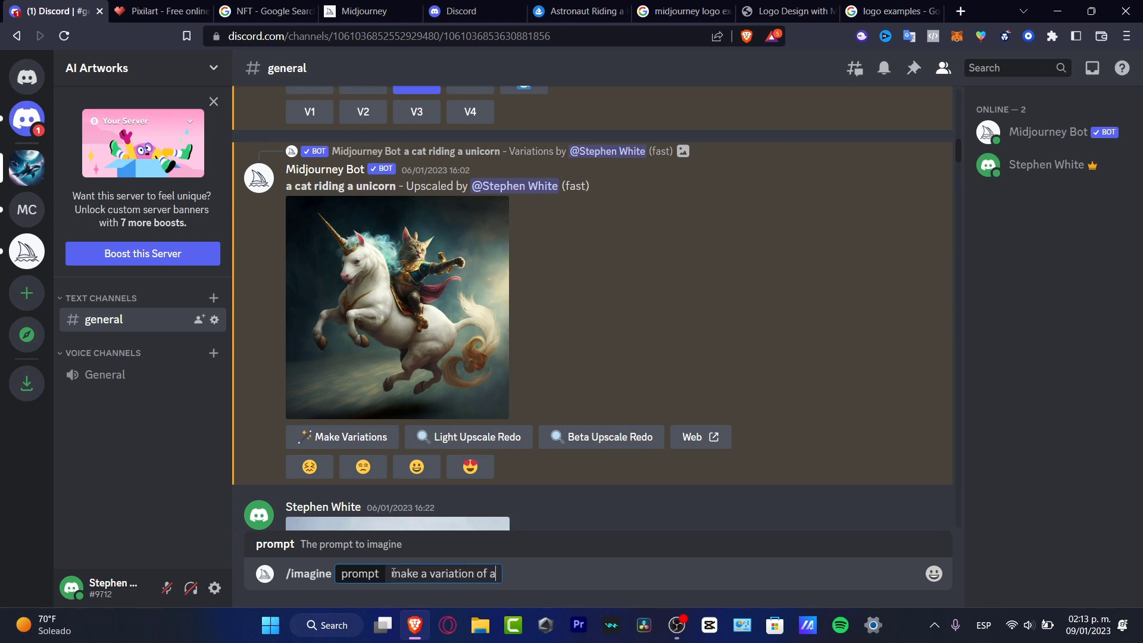
{"action": "type", "text": "logo based"}
{"action": "key", "text": "BackSpace"}
{"action": "key", "text": "BackSpace"}
{"action": "key", "text": "BackSpace"}
{"action": "key", "text": "BackSpace"}
{"action": "key", "text": "BackSpace"}
{"action": "type", "text": "with the lettrs"}
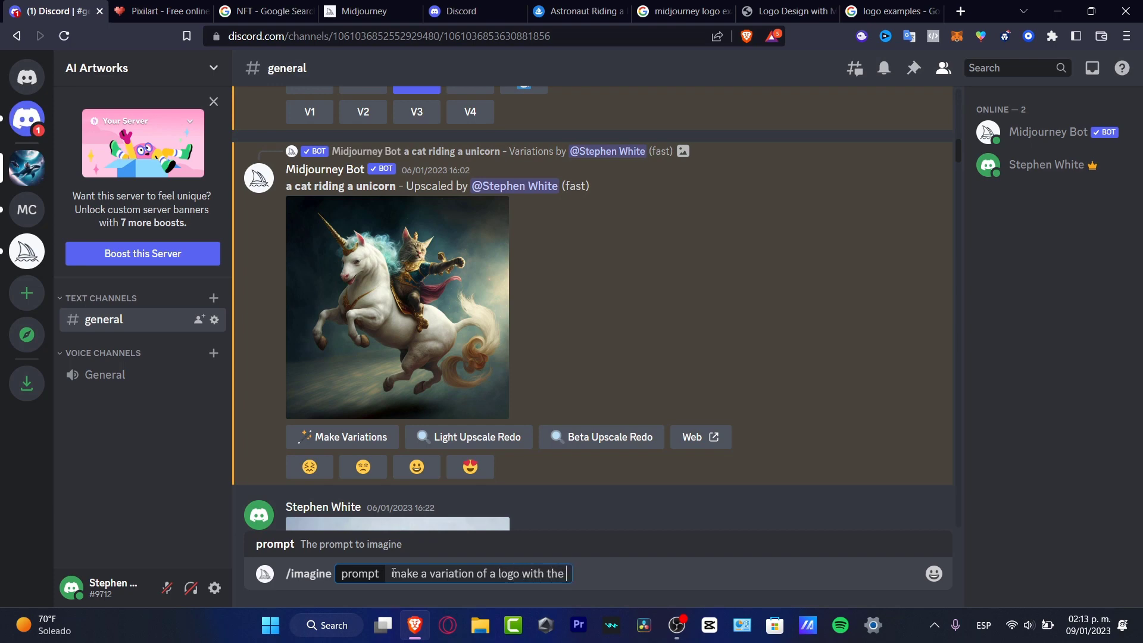
{"action": "key", "text": "BackSpace"}
{"action": "key", "text": "BackSpace"}
{"action": "key", "text": "BackSpace"}
{"action": "type", "text": "ers \"SW"}
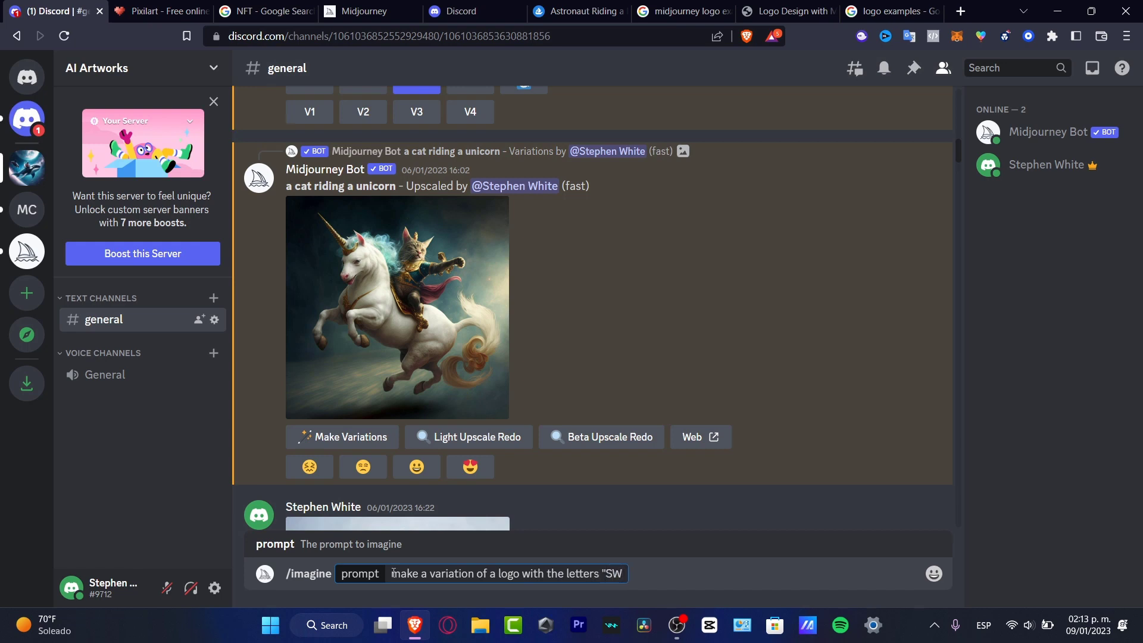
{"action": "type", "text": "\" based n"}
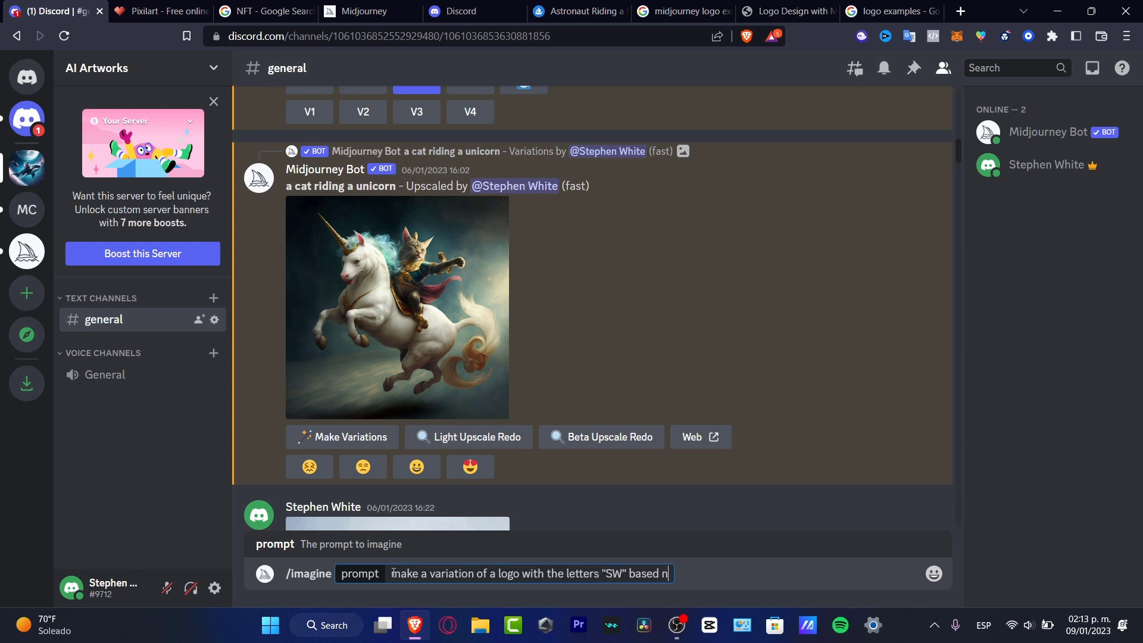
{"action": "type", "text": "¿"}
{"action": "type", "text": "n this image"}
{"action": "type", "text": ":"}
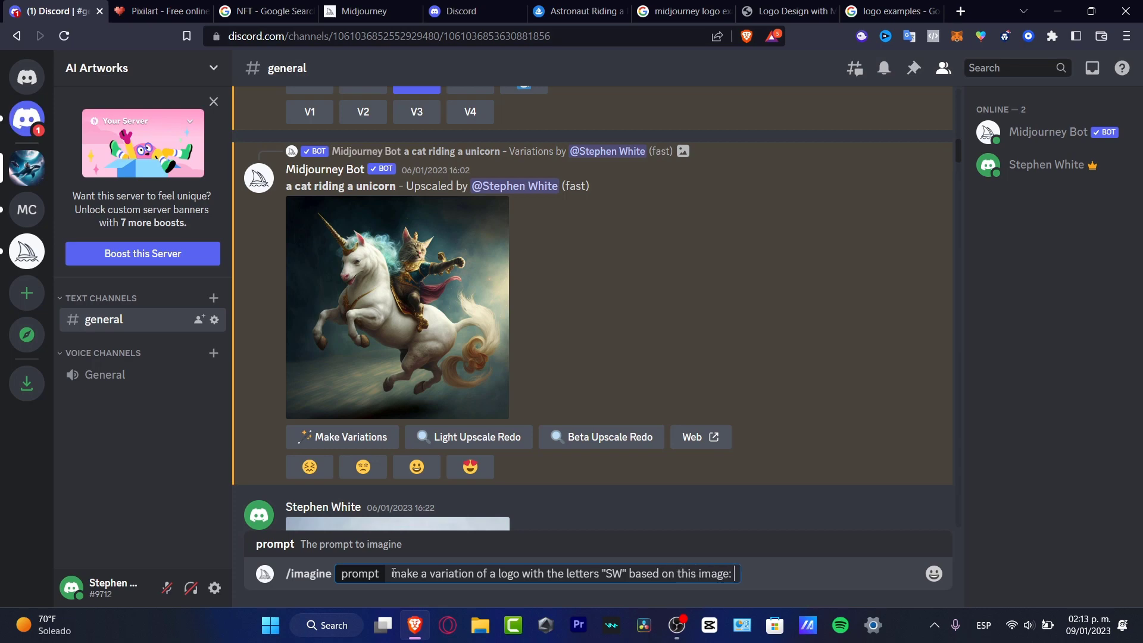
{"action": "key", "text": "ctrl+v"}
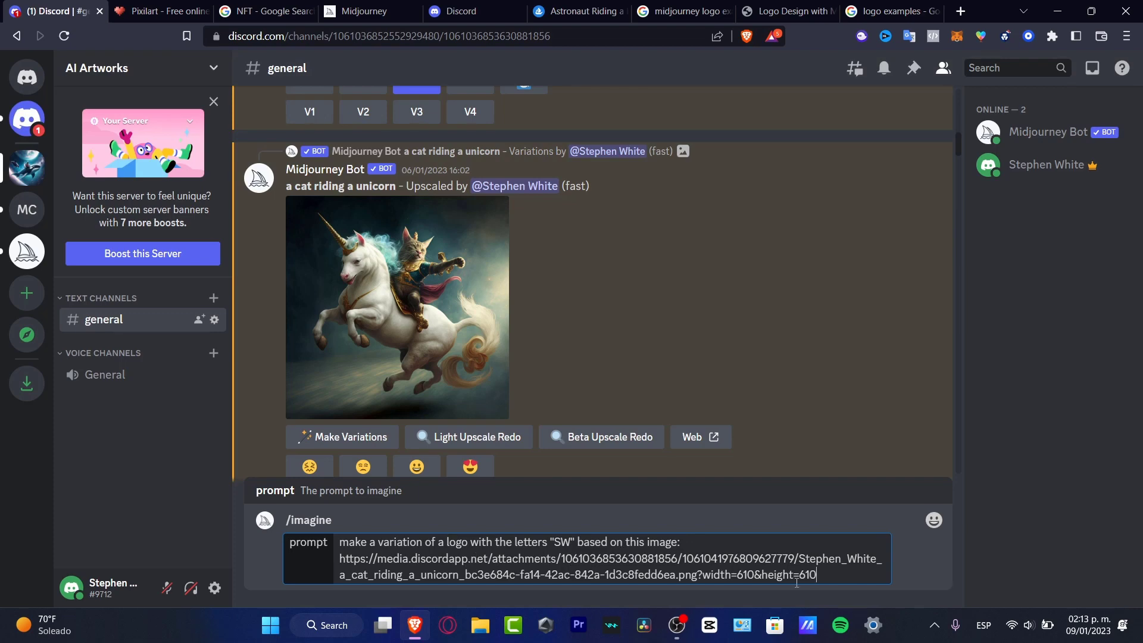
Clear the prompt and send /info to the Midjourney Bot instead.
{"action": "left_click_drag", "start_coordinate": [816, 574], "coordinate": [335, 551]}
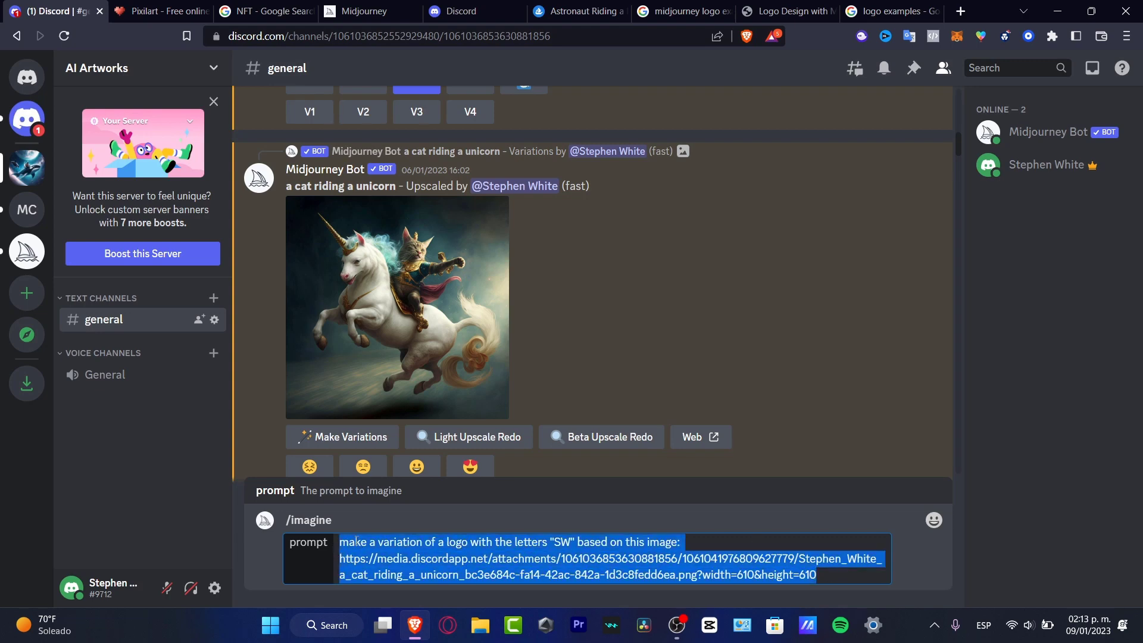
{"action": "key", "text": "BackSpace"}
{"action": "type", "text": "/info"}
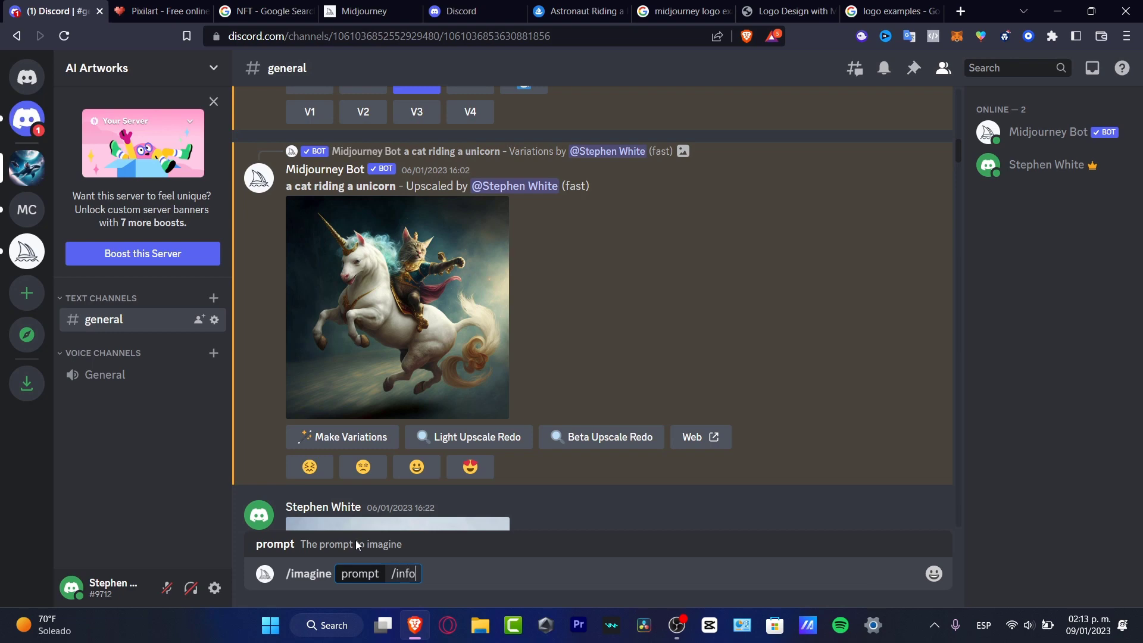
{"action": "key", "text": "Return"}
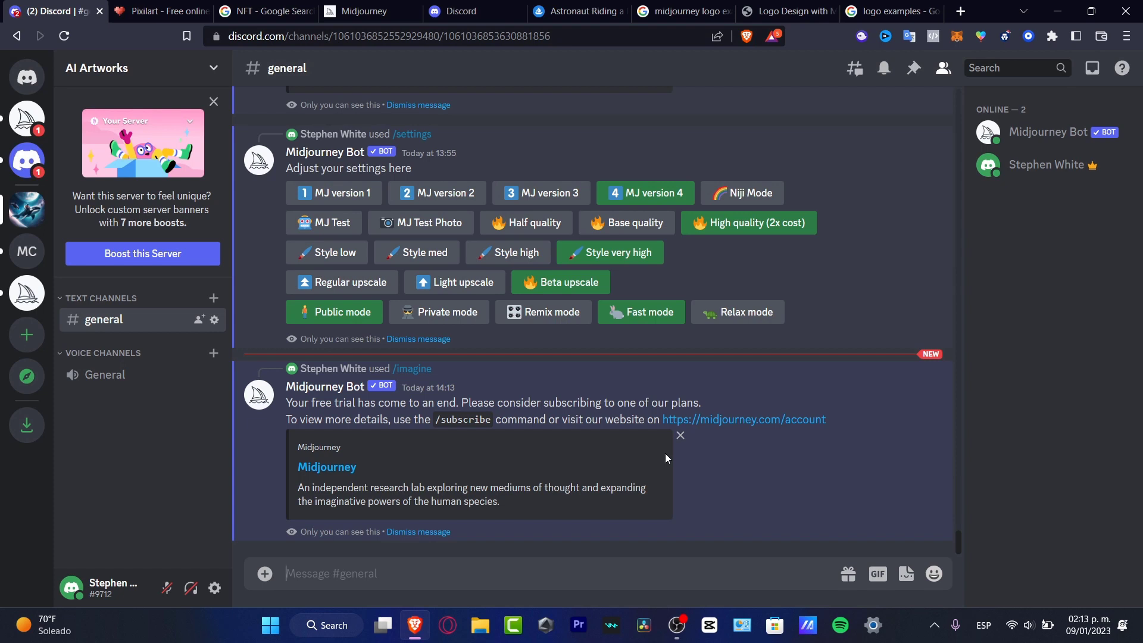
After noting the free-trial-ended notice, send /subscribe and open the personal subscription page link.
{"action": "left_click_drag", "start_coordinate": [325, 404], "coordinate": [488, 404]}
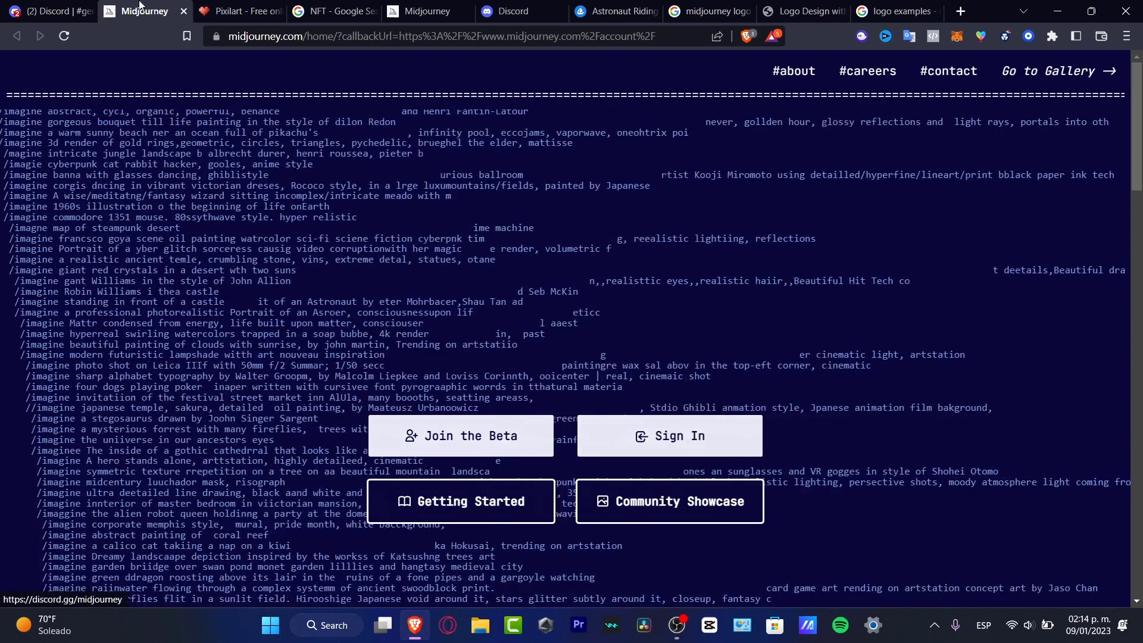
{"action": "left_click", "coordinate": [54, 11]}
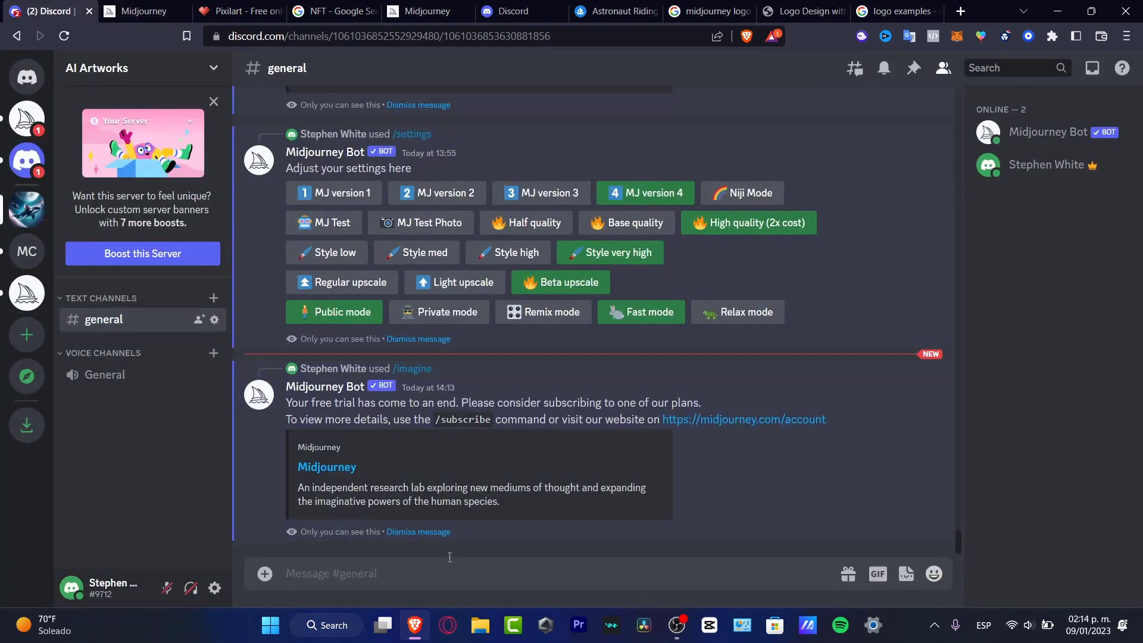
{"action": "type", "text": "/su"}
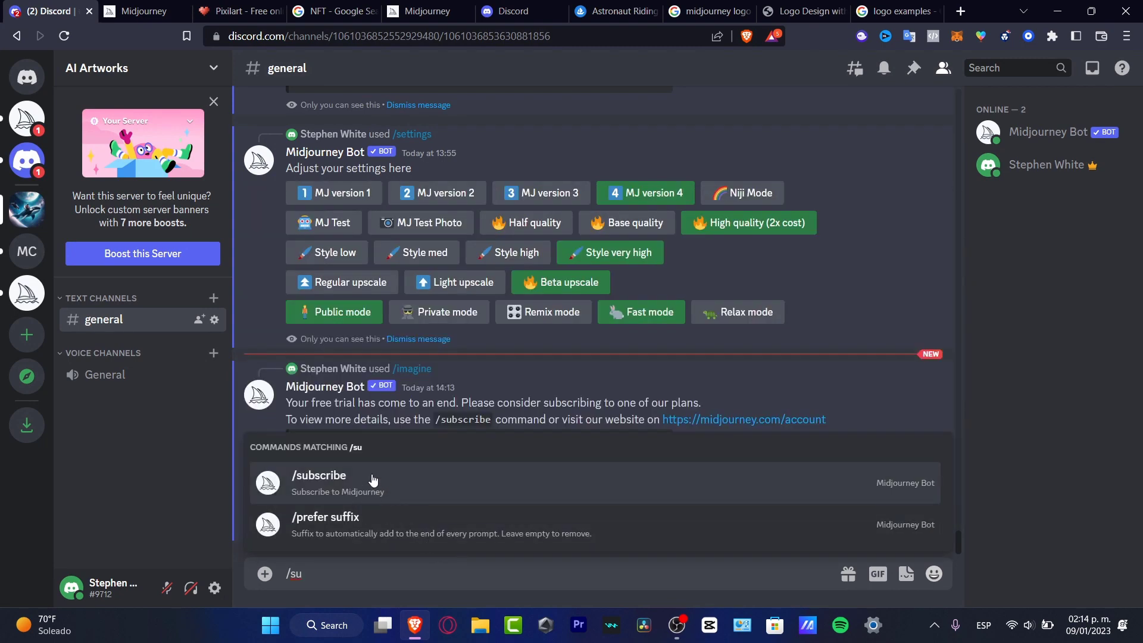
{"action": "left_click", "coordinate": [375, 479]}
{"action": "key", "text": "Return"}
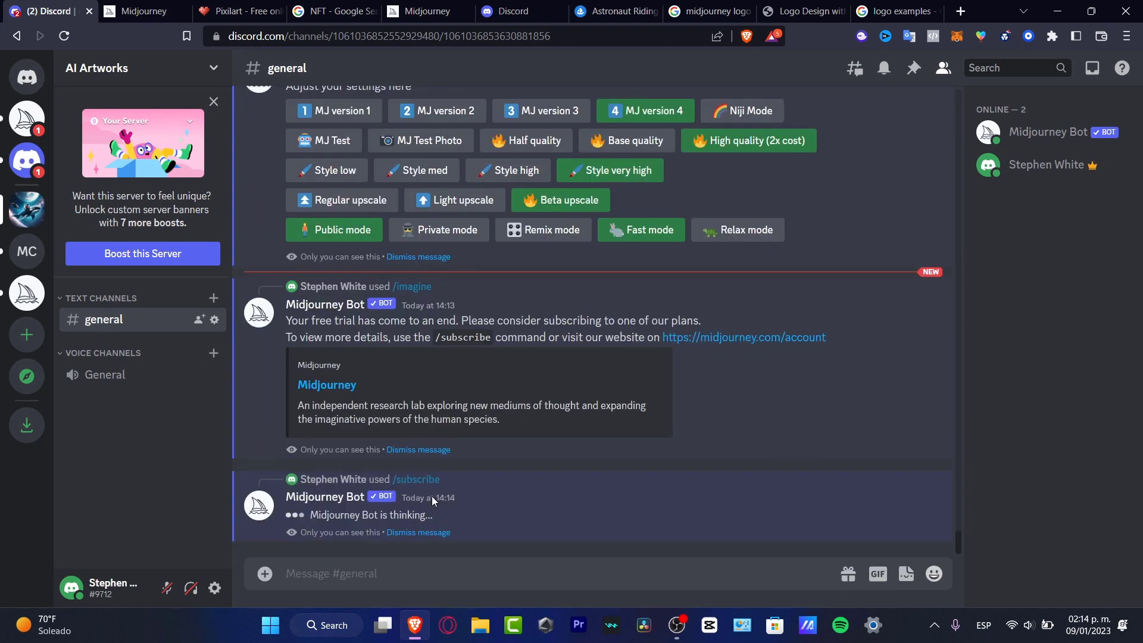
{"action": "left_click", "coordinate": [393, 507]}
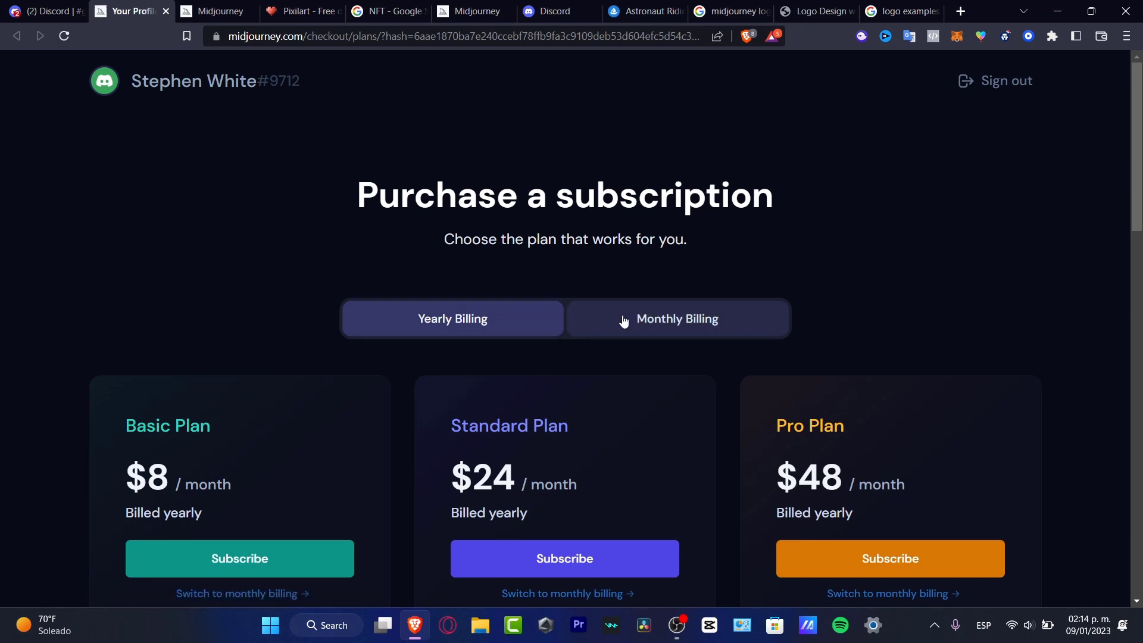
Switch the plans to monthly billing and highlight the Basic Plan's $10 price.
{"action": "left_click", "coordinate": [643, 323]}
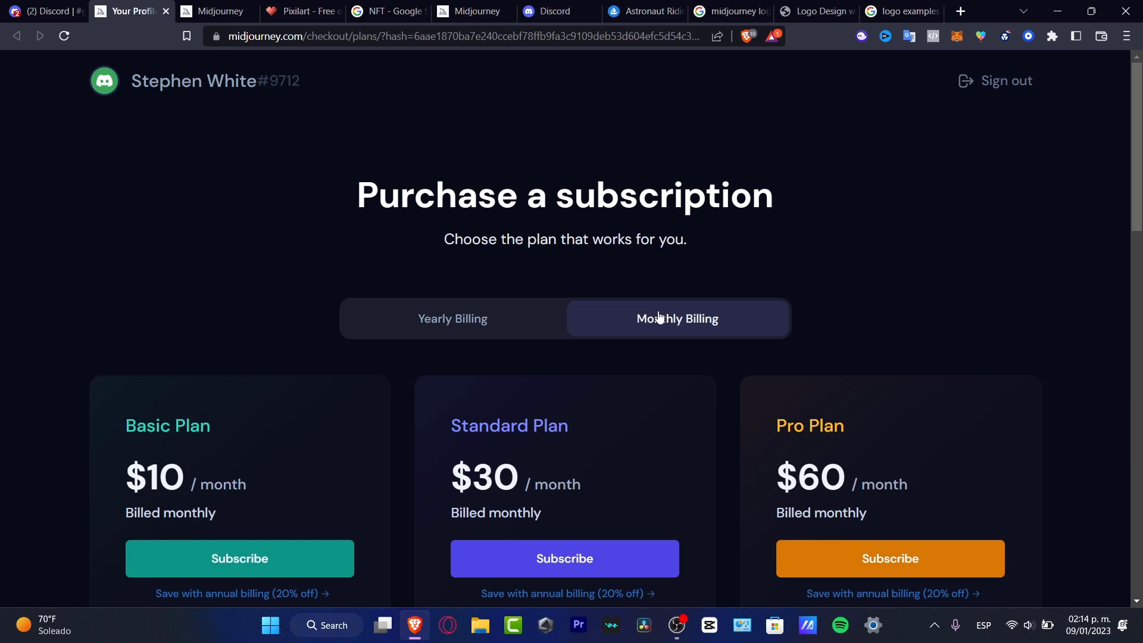
{"action": "scroll", "coordinate": [659, 317], "scroll_direction": "down", "scroll_amount": 3}
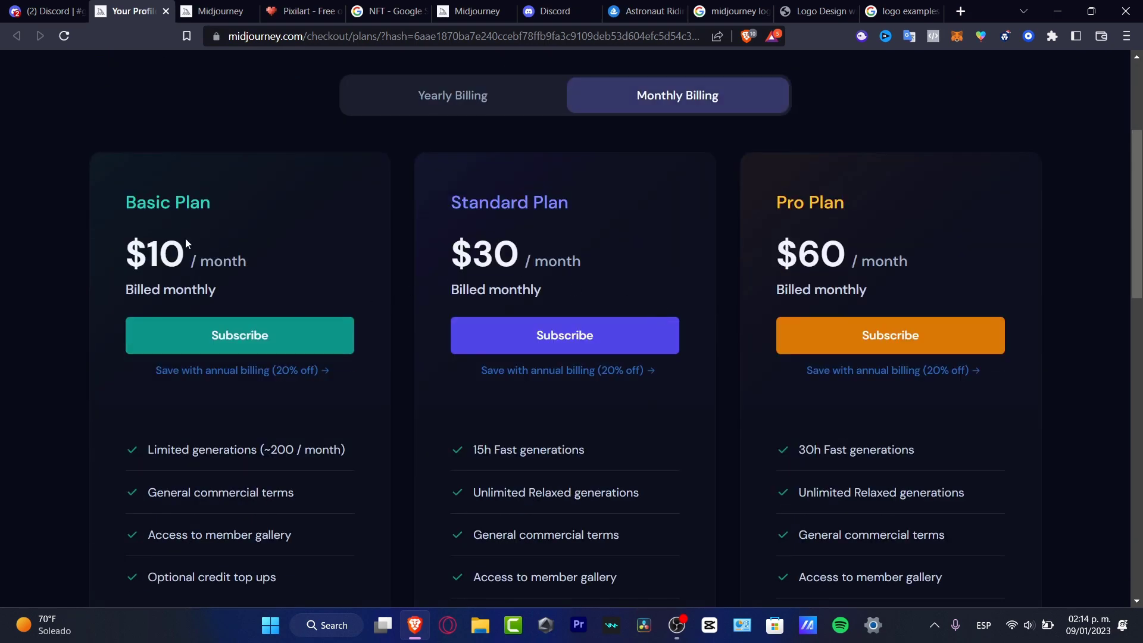
{"action": "left_click_drag", "start_coordinate": [186, 242], "coordinate": [131, 248]}
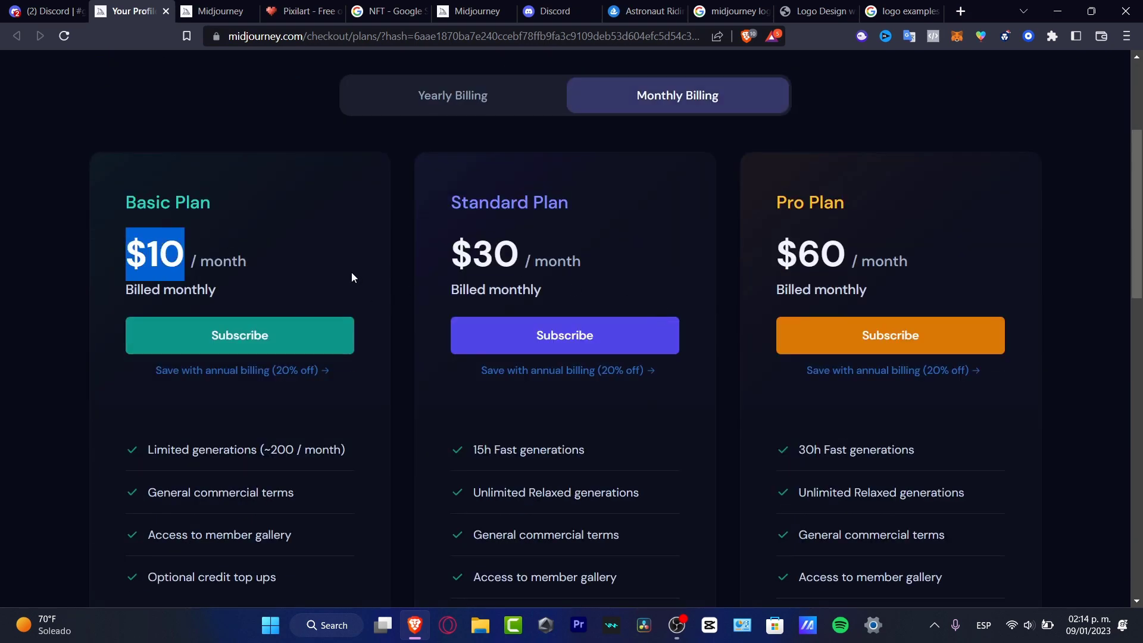
Highlight the Basic Plan's commercial terms, member gallery and credit top-up features, then return to Discord.
{"action": "scroll", "coordinate": [359, 404], "scroll_direction": "down", "scroll_amount": 3}
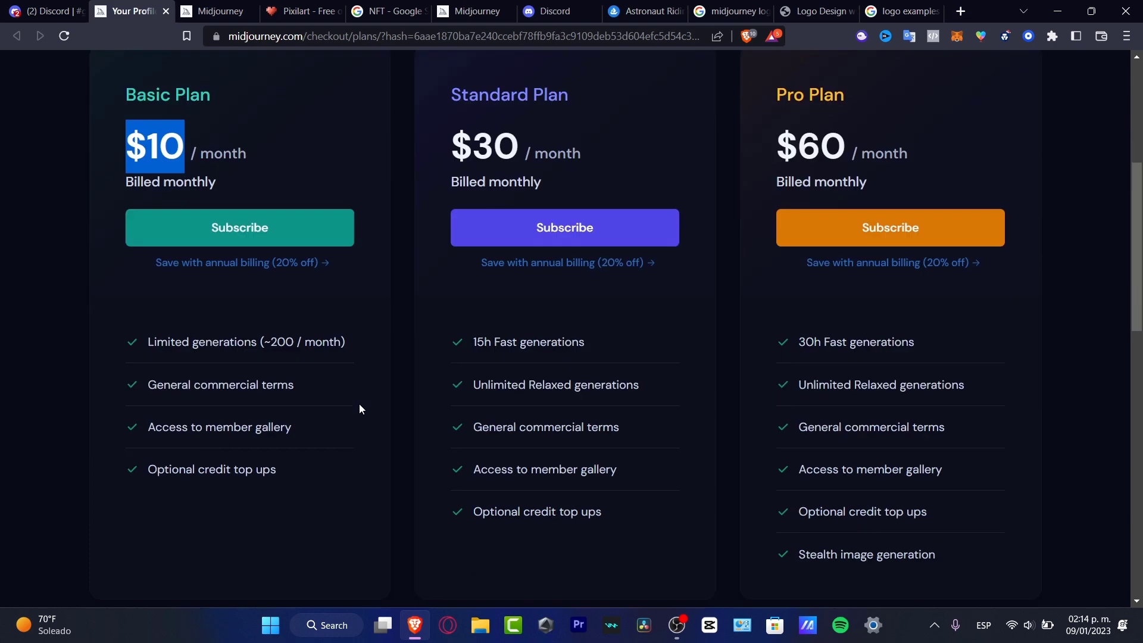
{"action": "left_click_drag", "start_coordinate": [294, 227], "coordinate": [266, 227]}
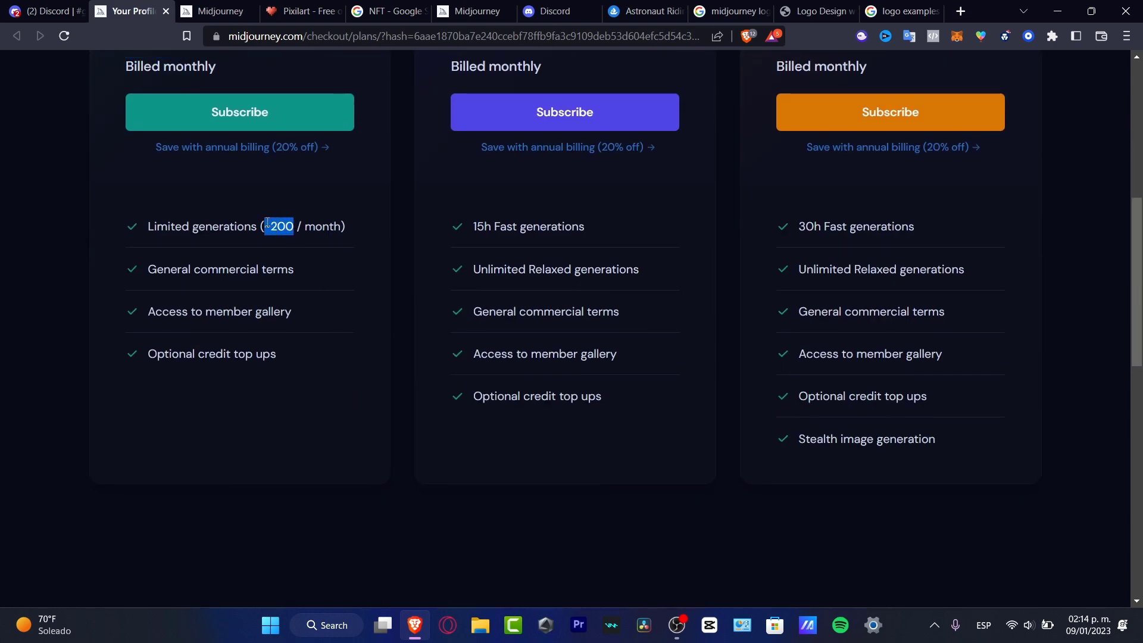
{"action": "left_click_drag", "start_coordinate": [356, 232], "coordinate": [304, 228]}
{"action": "left_click_drag", "start_coordinate": [299, 270], "coordinate": [168, 280]}
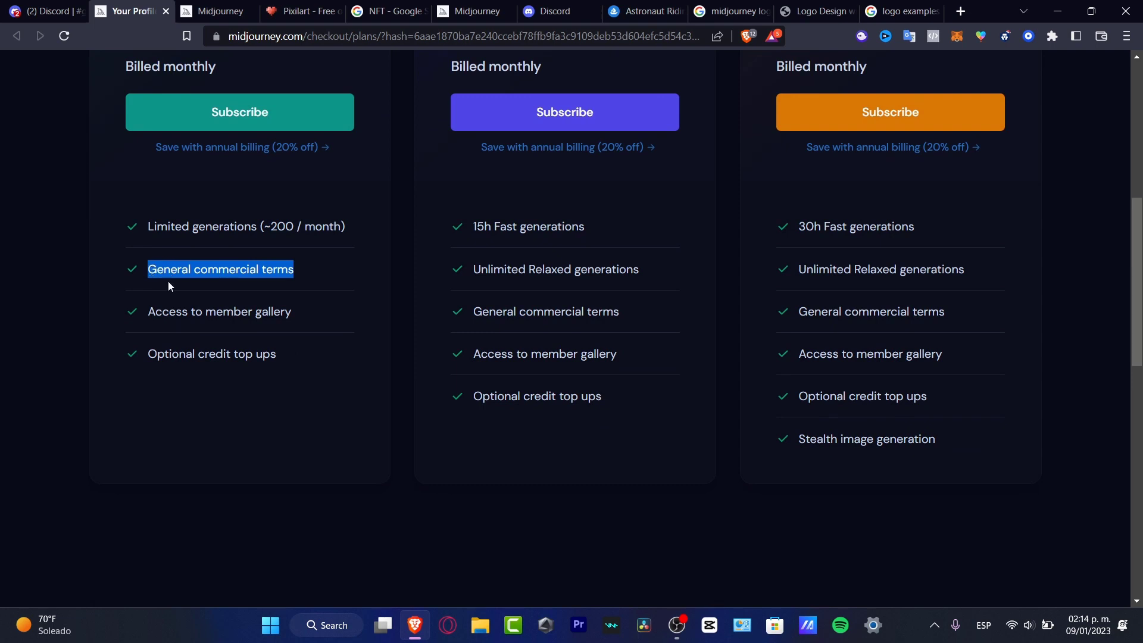
{"action": "left_click_drag", "start_coordinate": [311, 318], "coordinate": [148, 316]}
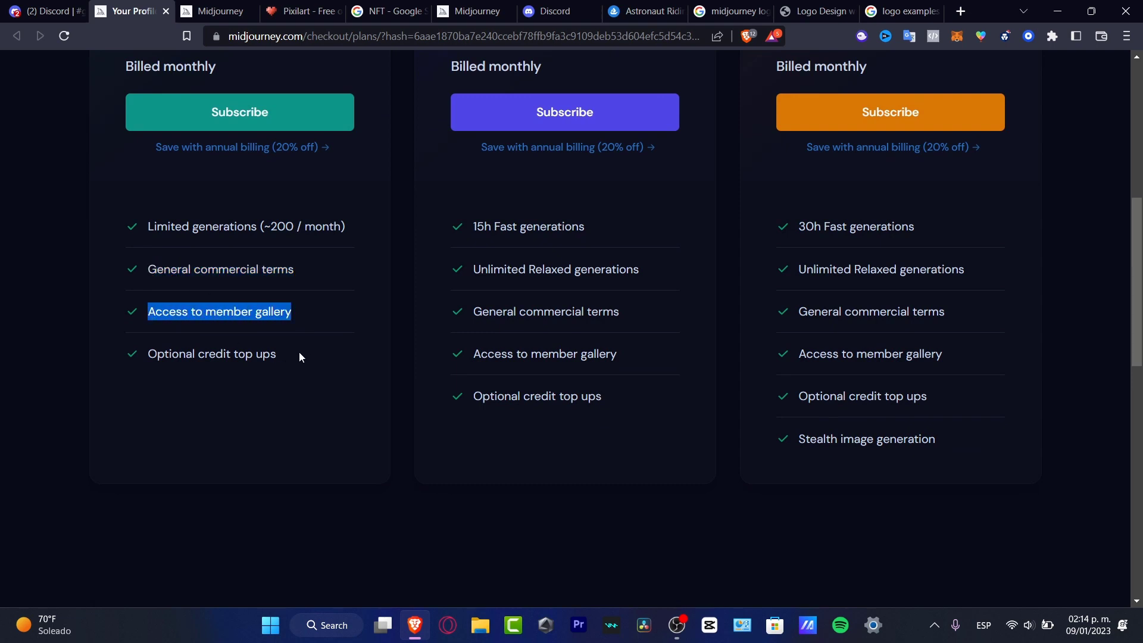
{"action": "left_click_drag", "start_coordinate": [299, 356], "coordinate": [135, 355]}
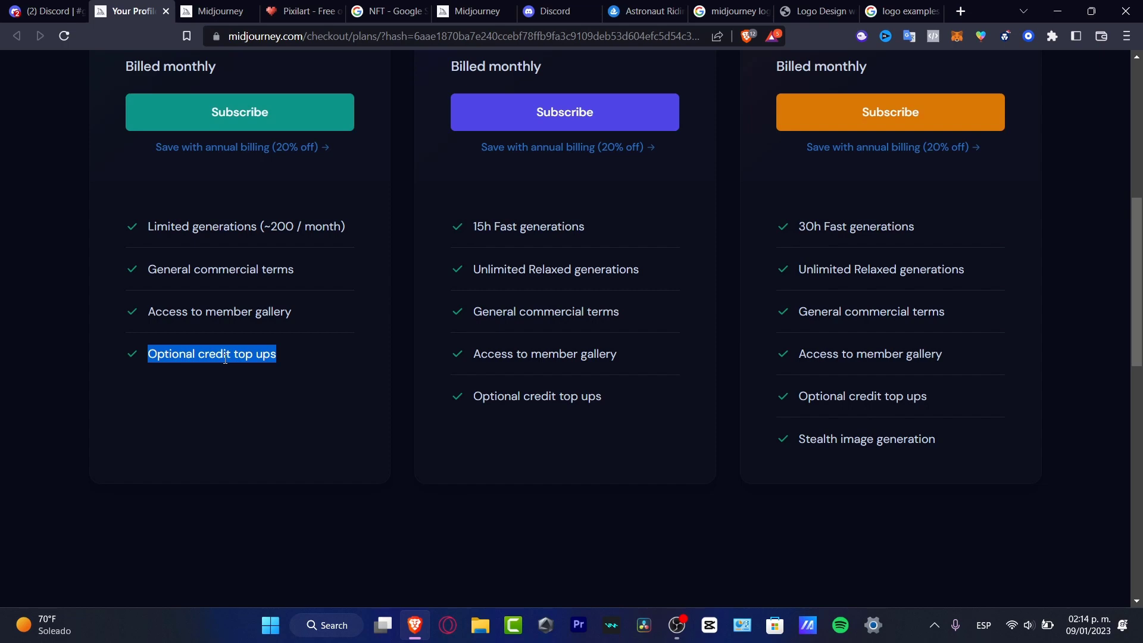
{"action": "left_click", "coordinate": [45, 11]}
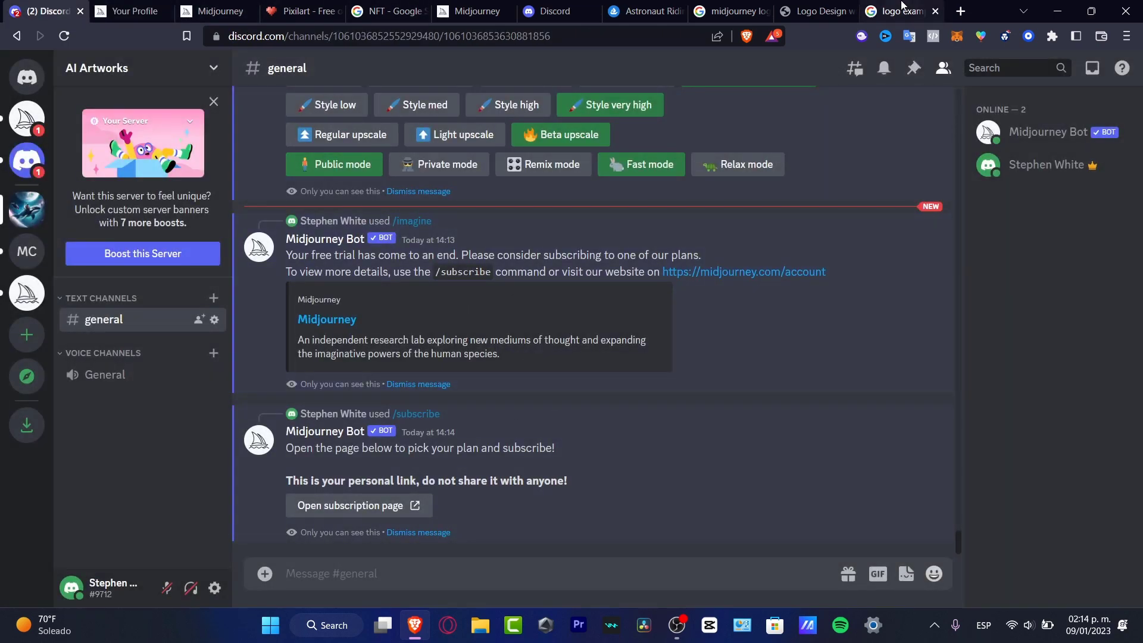
Scroll back up the logo article past the snowflake, lion, owl and maple leaf samples, then switch to Midjourney's home page.
{"action": "left_click", "coordinate": [832, 9]}
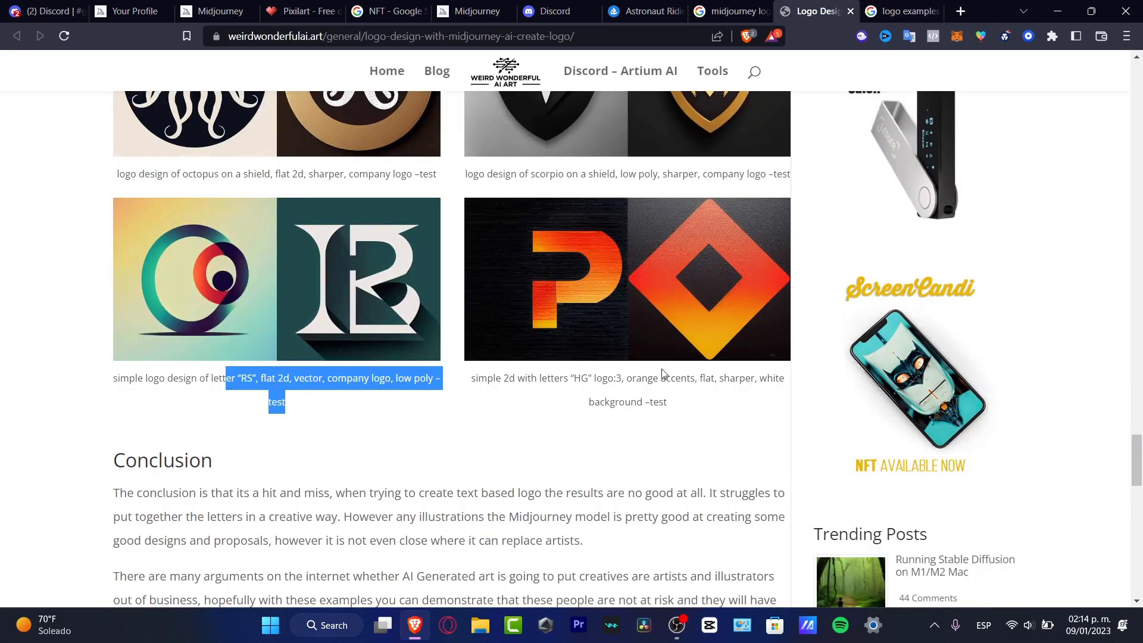
{"action": "scroll", "coordinate": [636, 381], "scroll_direction": "up", "scroll_amount": 10}
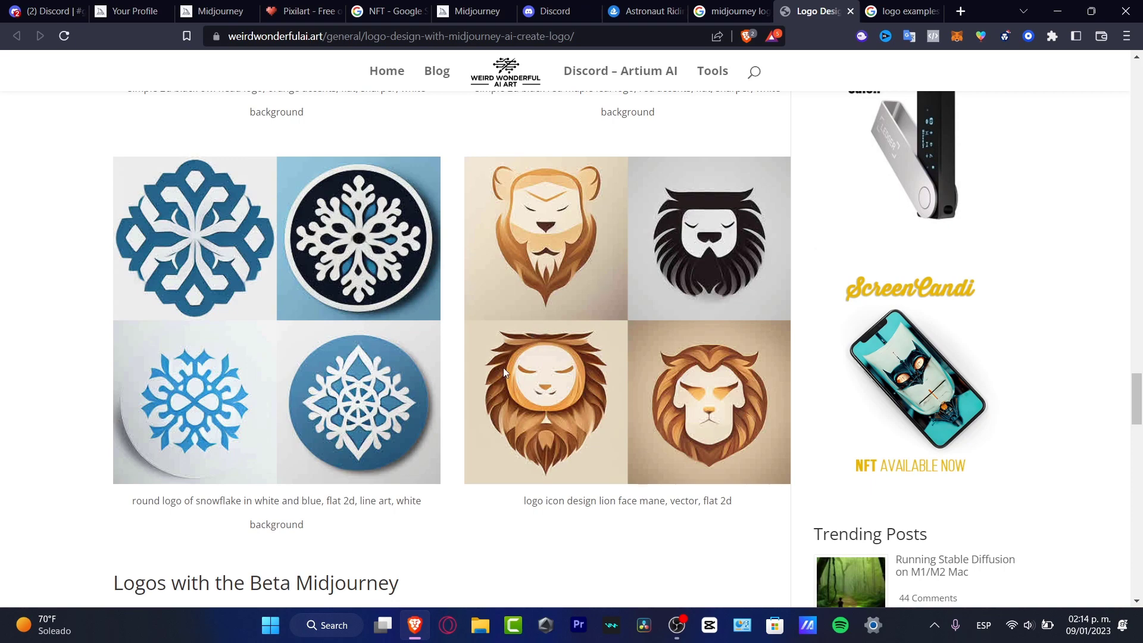
{"action": "scroll", "coordinate": [503, 372], "scroll_direction": "up", "scroll_amount": 7}
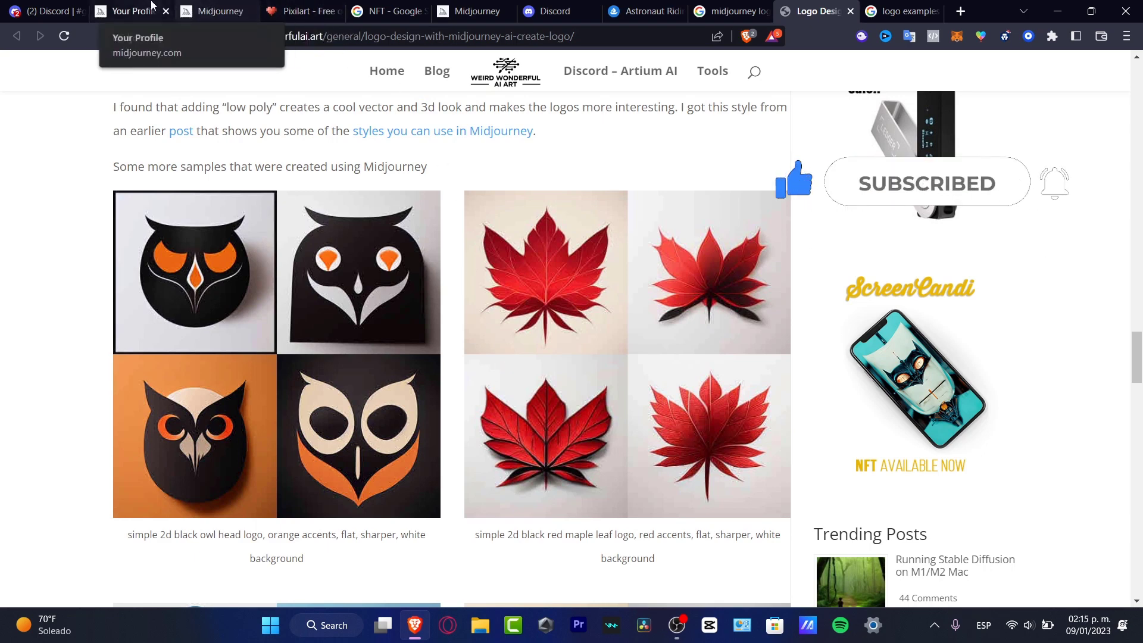
{"action": "left_click", "coordinate": [212, 8]}
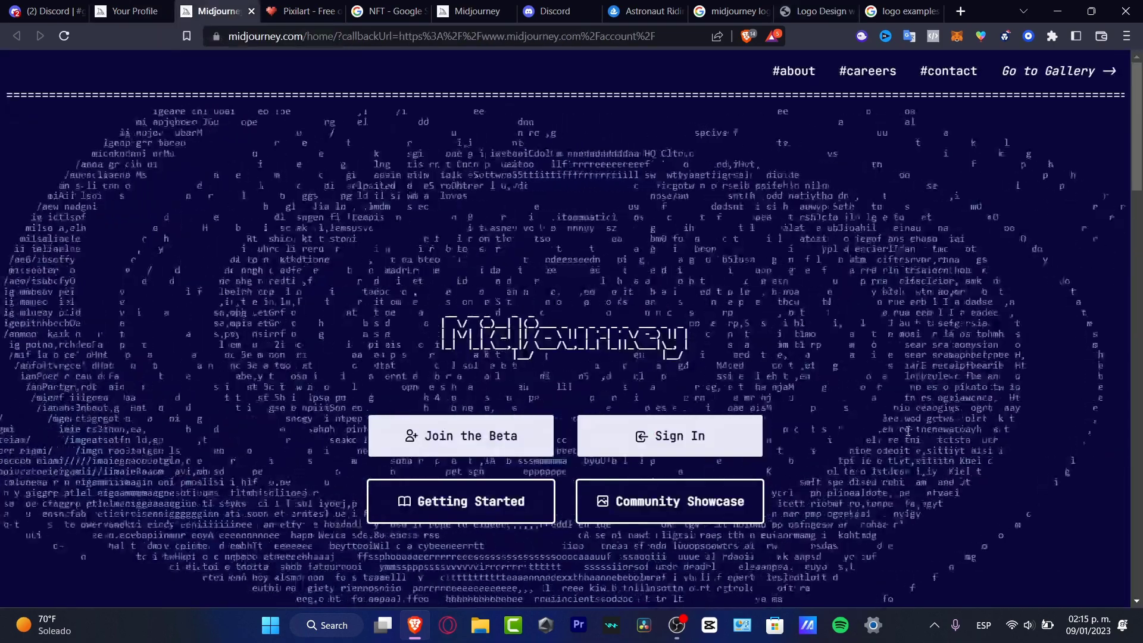